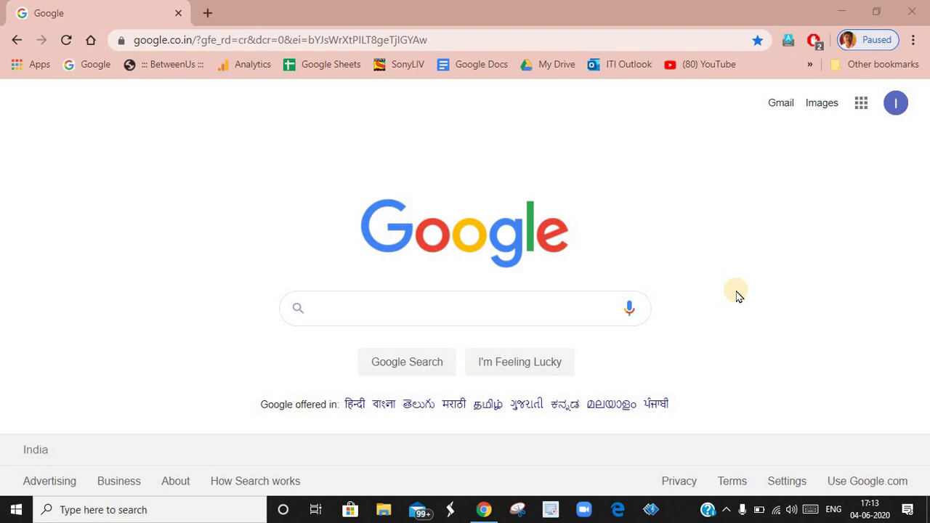
Open Google Drive and create a new blank Google Form
left_click(859, 101)
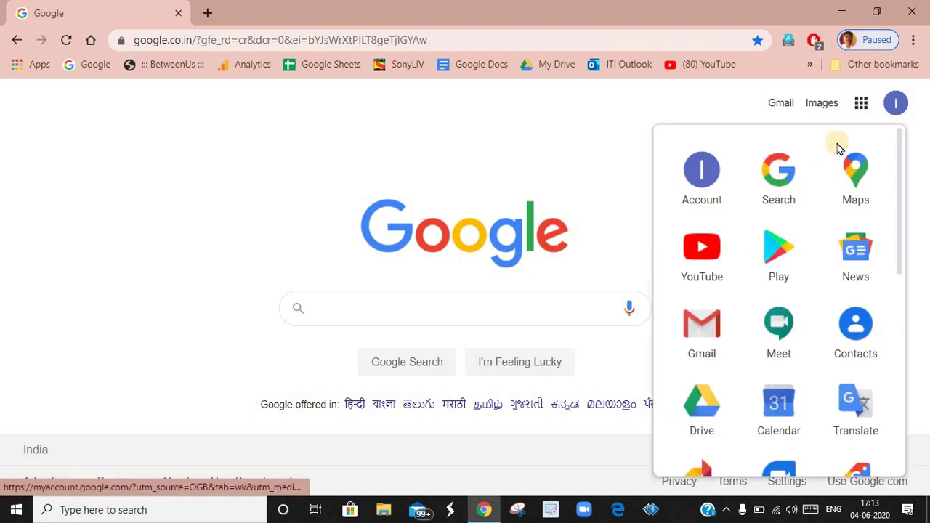
left_click(711, 416)
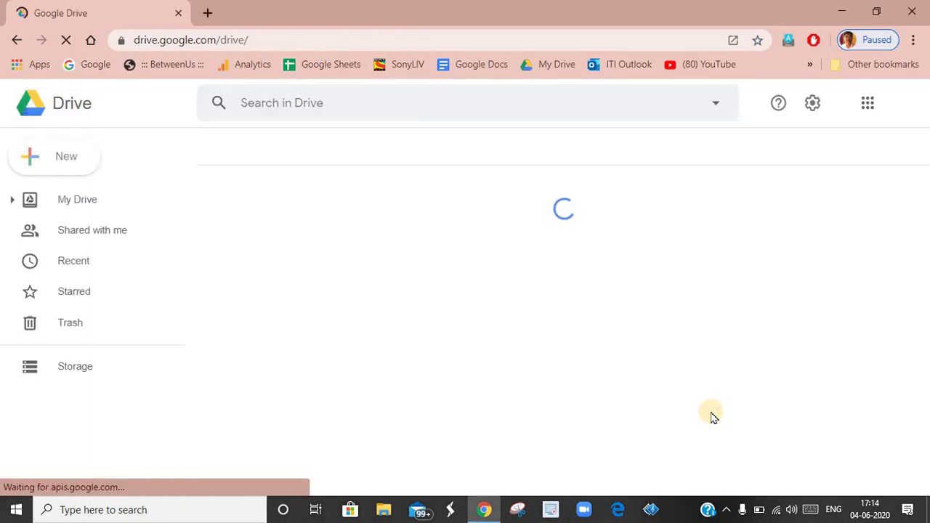
left_click(55, 170)
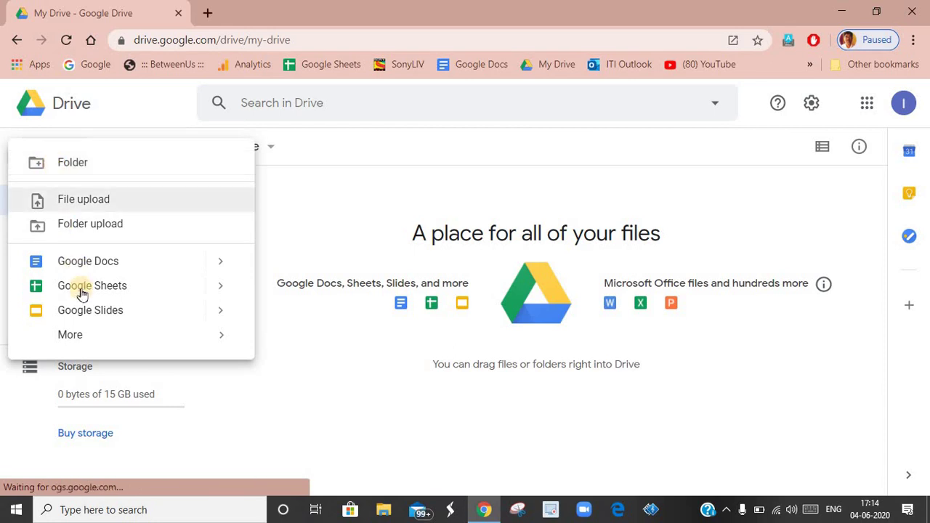
mouse_move(87, 334)
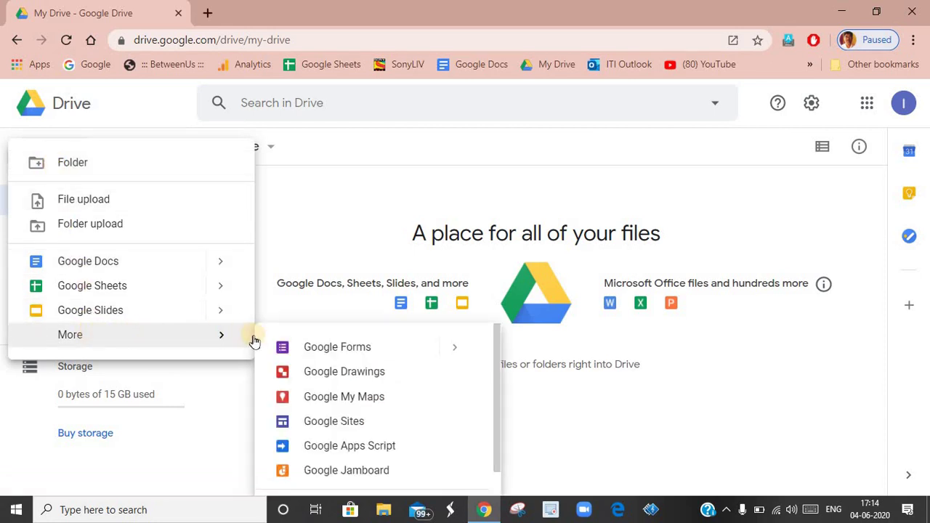
left_click(339, 356)
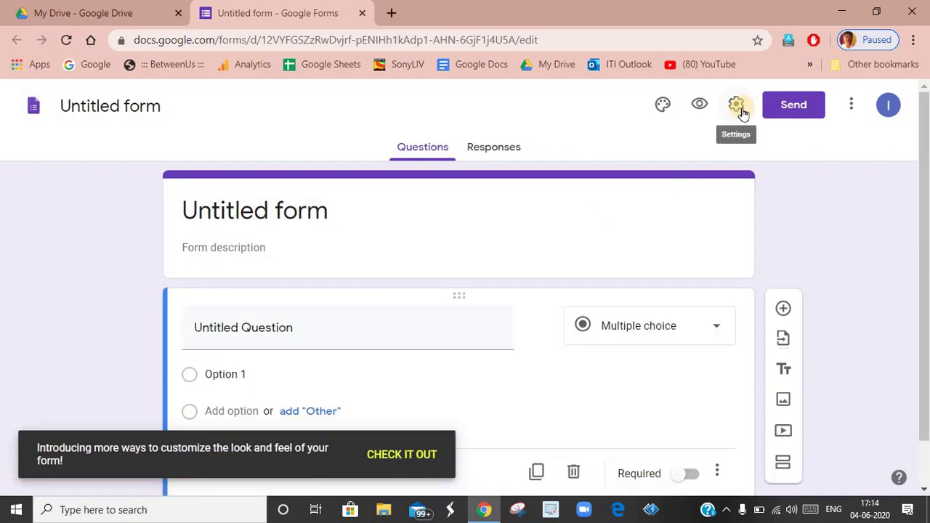
Set the form to collect email addresses and always send response receipts, and save the settings
left_click(739, 109)
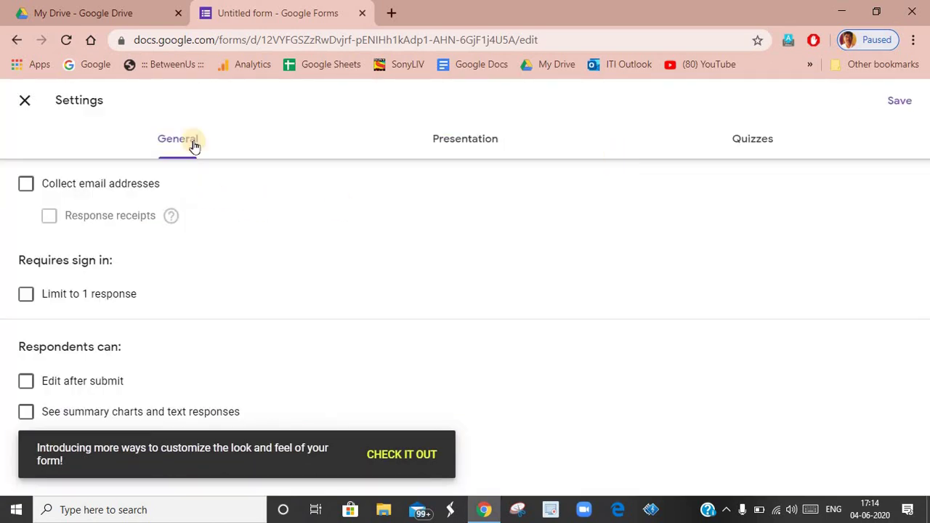
left_click(27, 187)
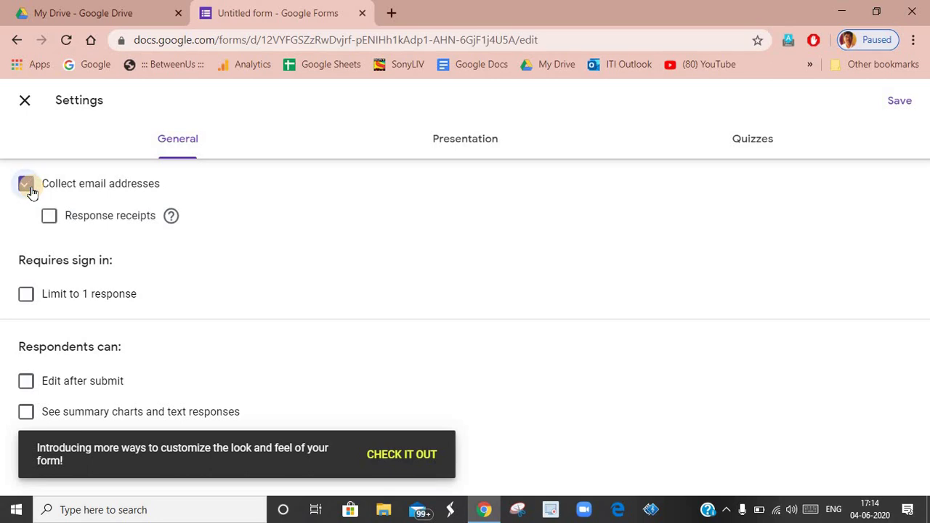
left_click(46, 216)
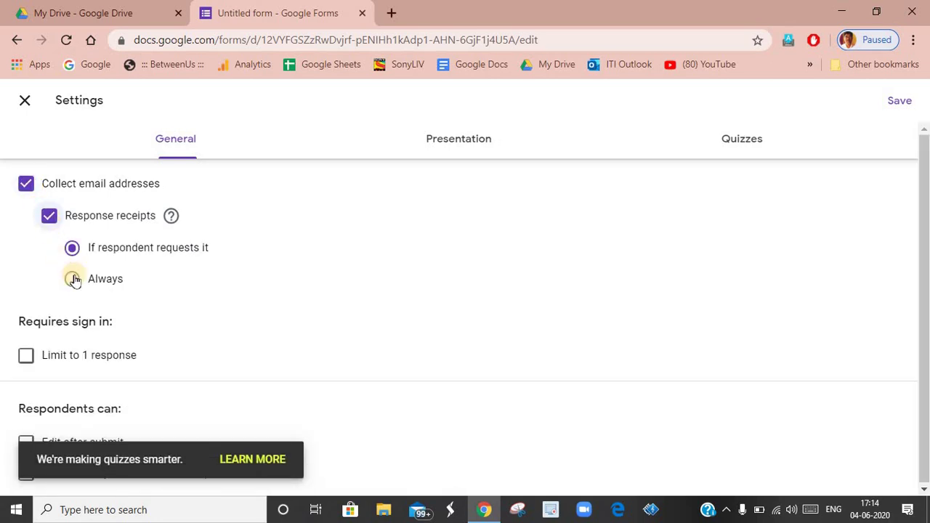
left_click(73, 282)
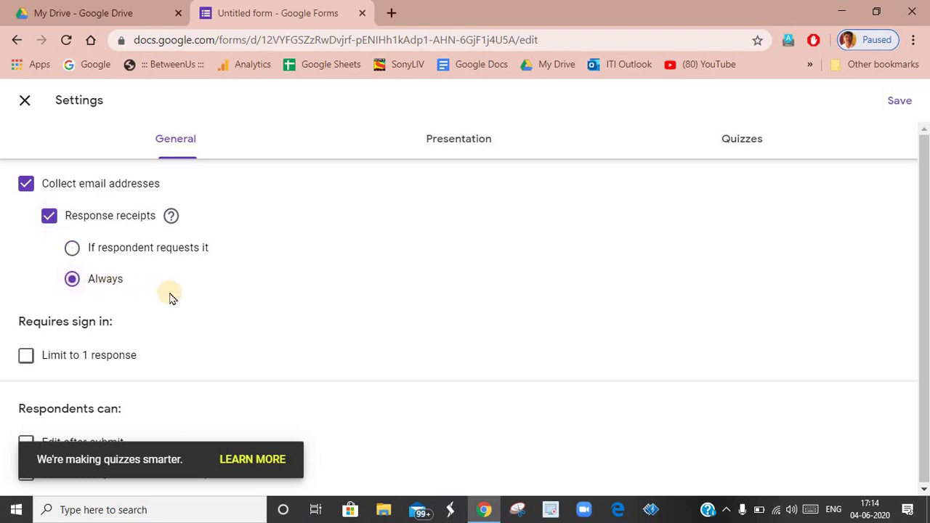
left_click(900, 101)
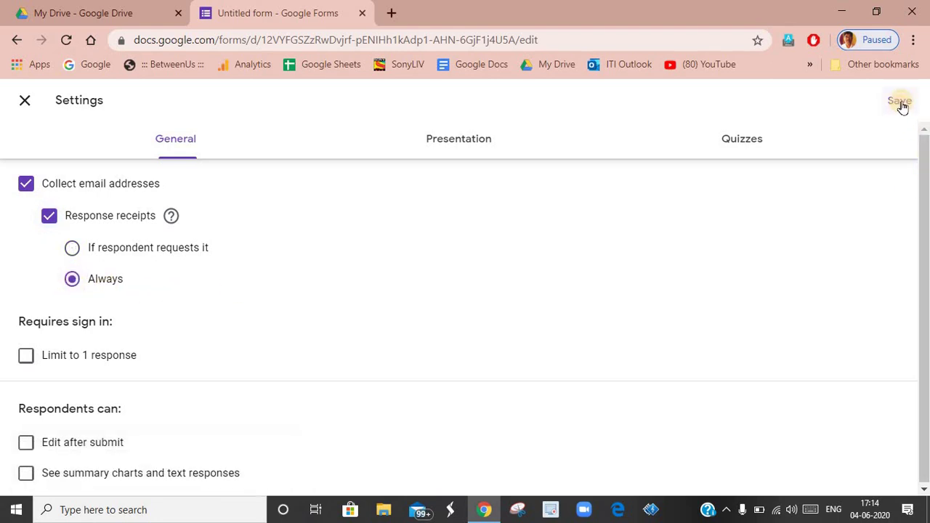
left_click(901, 105)
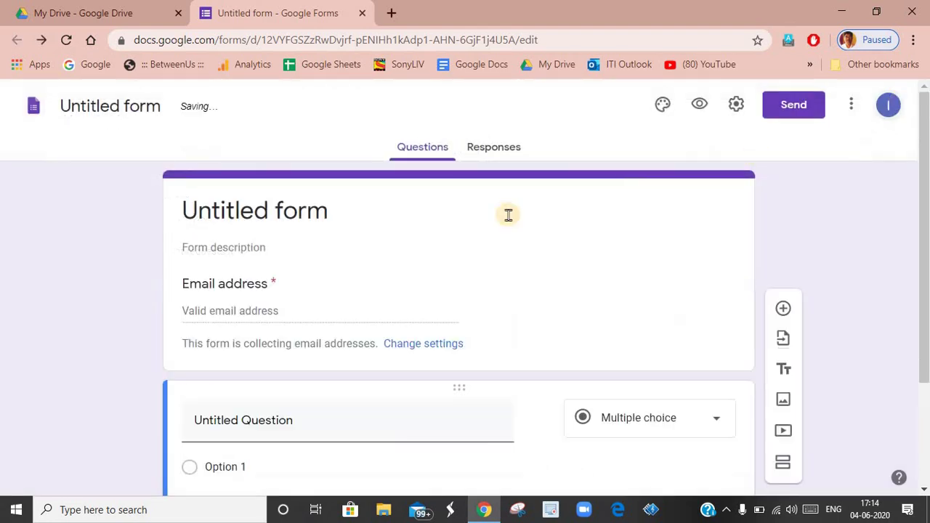
Name the form TRAINEE PROFILE DATA COLLECTION FORM and apply the same text as its heading
left_click(125, 107)
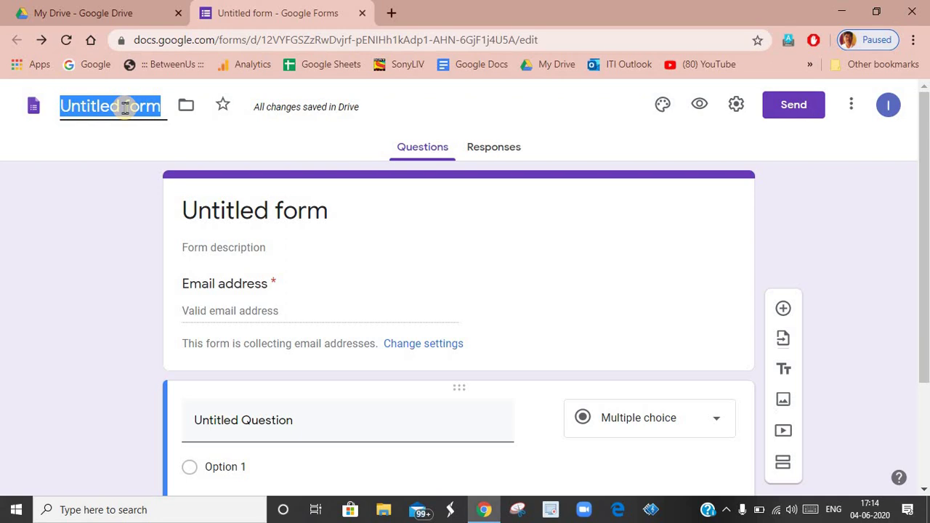
type("tra")
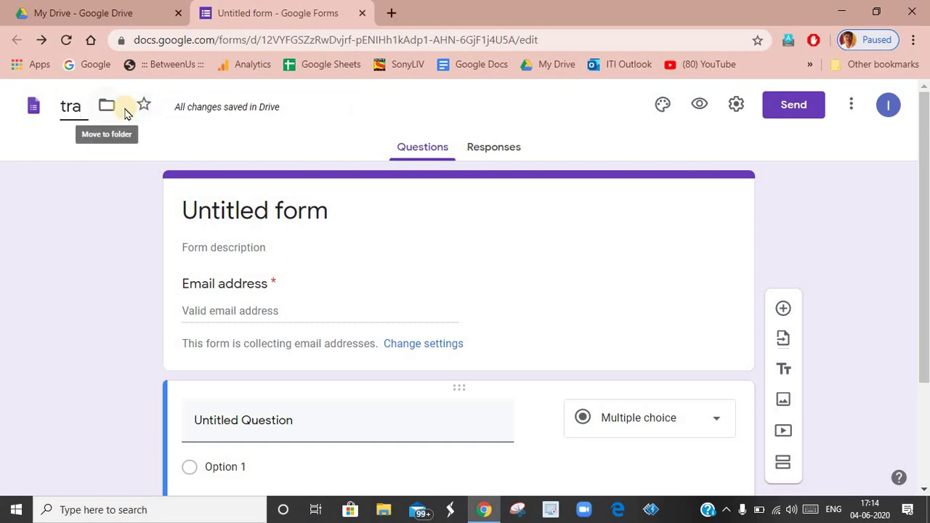
key("BackSpace")
key("BackSpace")
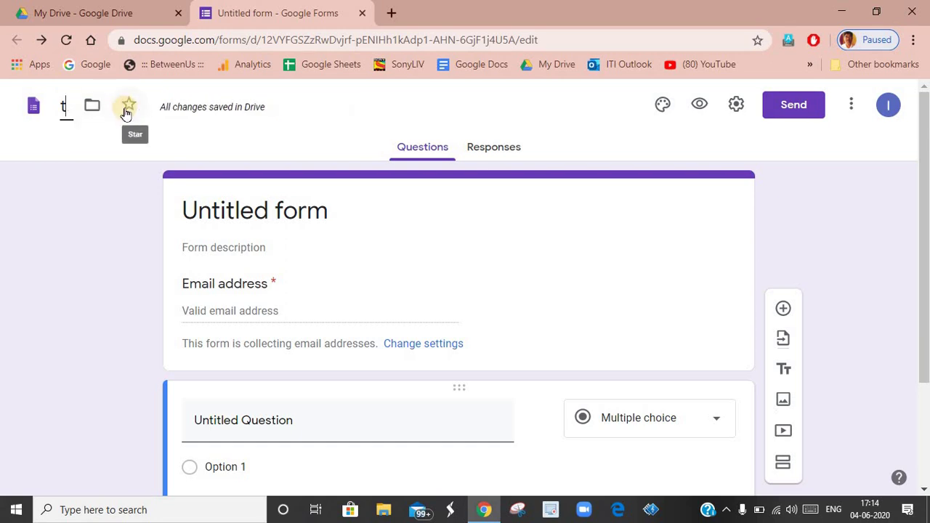
key("BackSpace")
type("UTRAINEE")
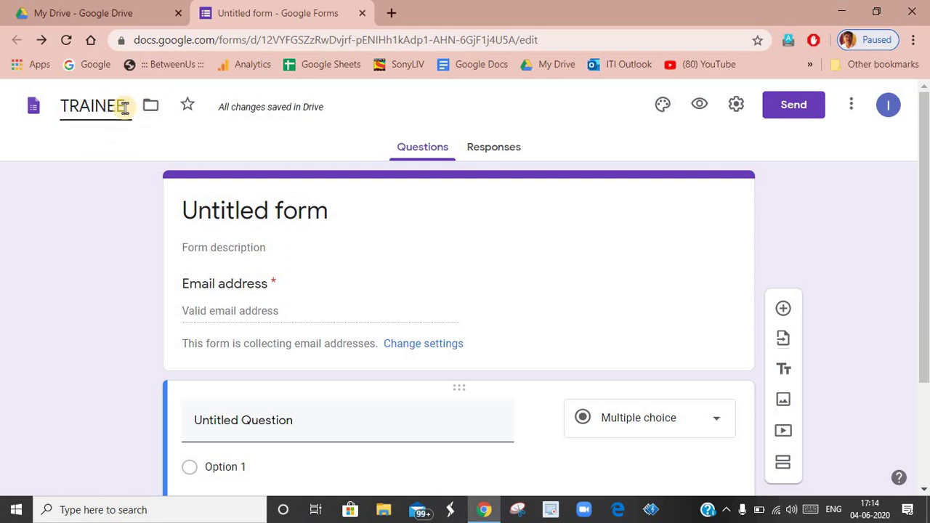
type("PROFI")
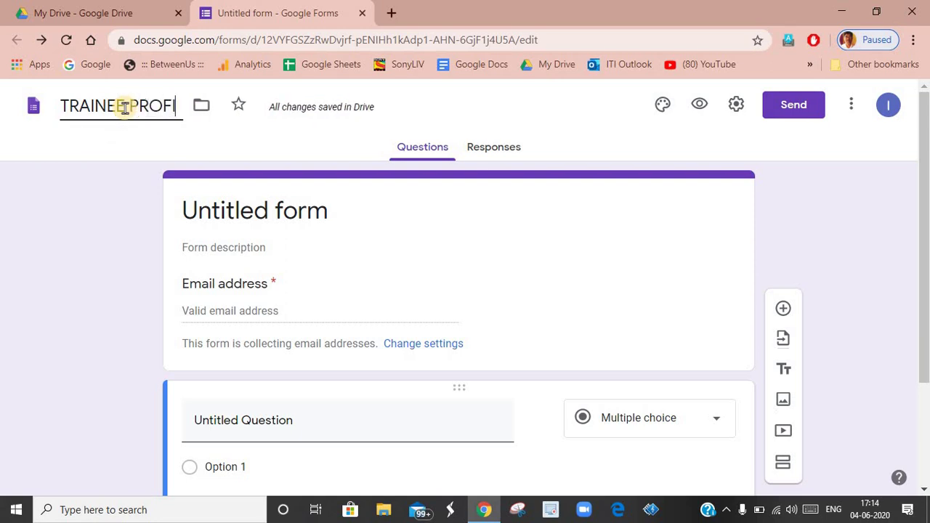
type("LE")
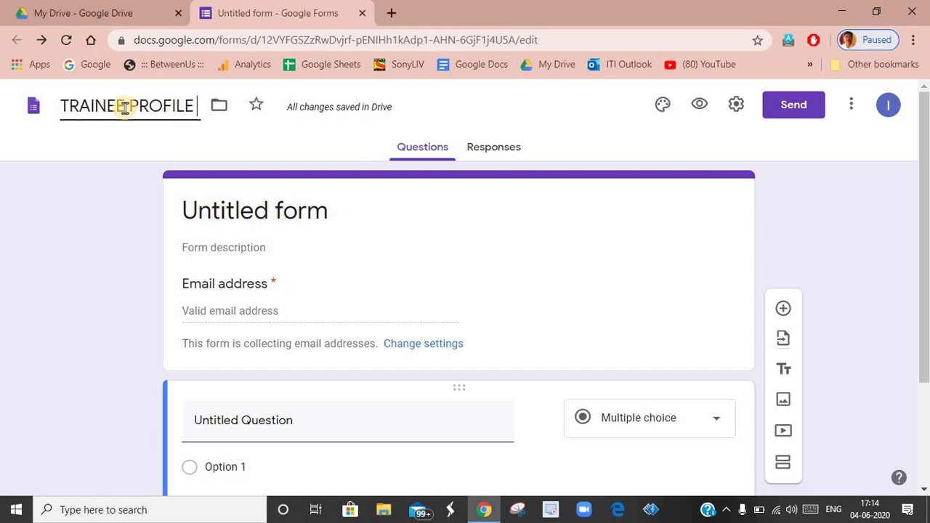
type(" DATA")
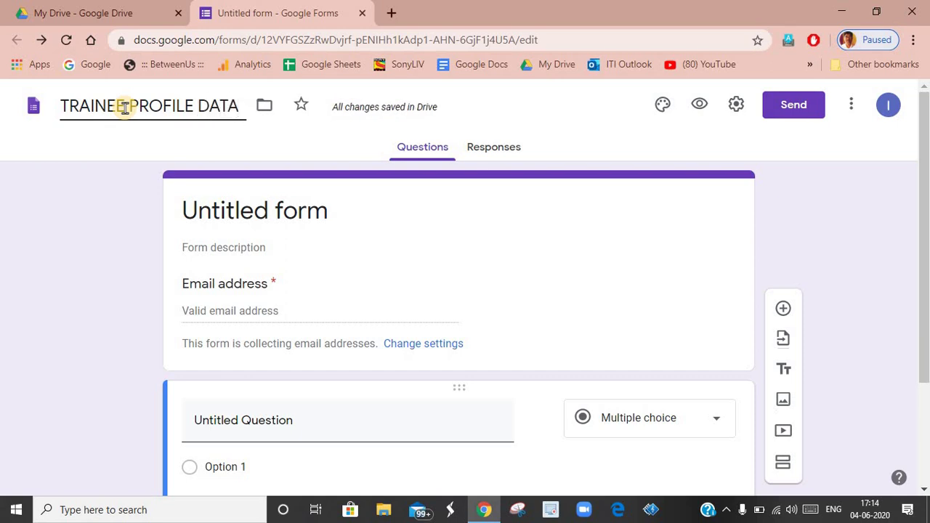
type(" COLLE")
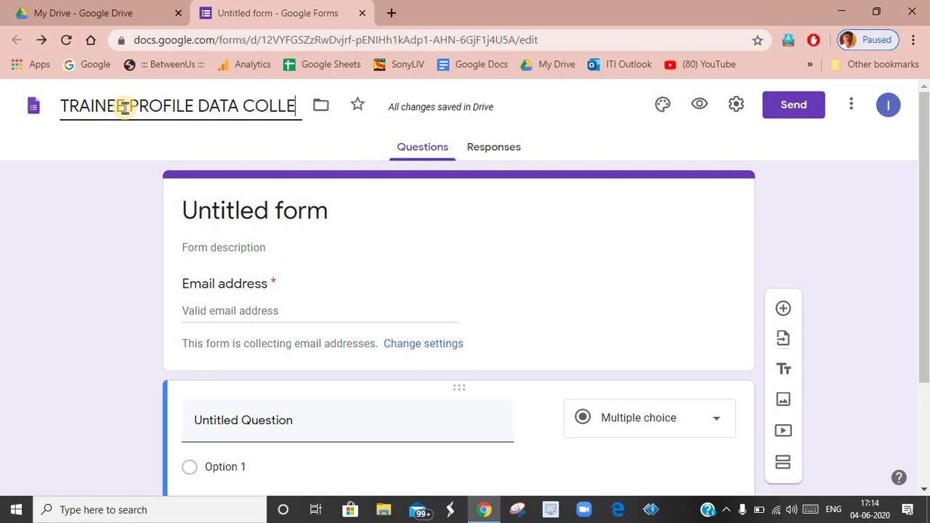
type("CTION FORM")
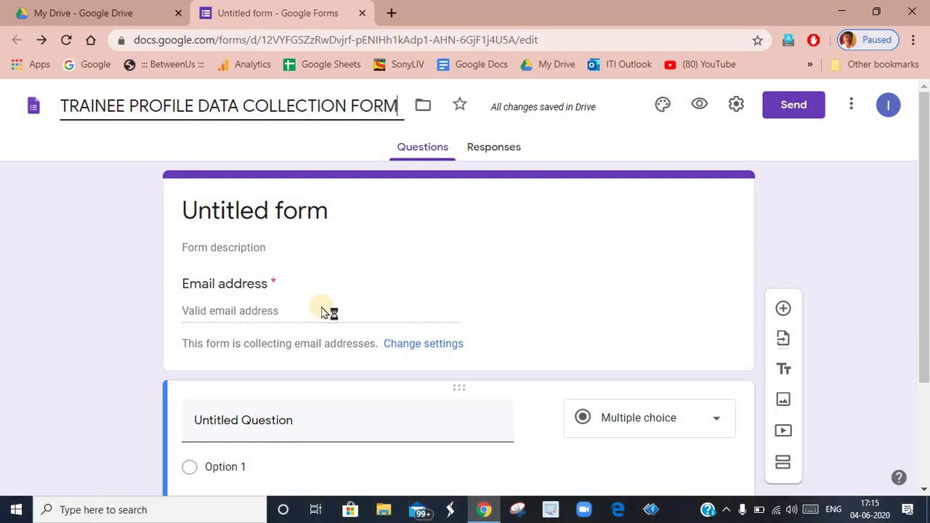
left_click(294, 216)
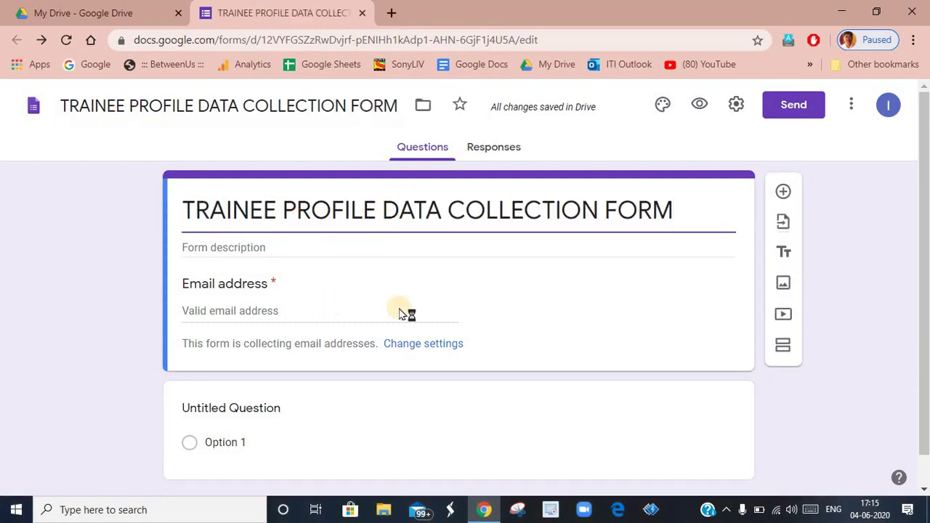
Title the untitled question BATCH and change its type to Dropdown
scroll(213, 396, "down", 1)
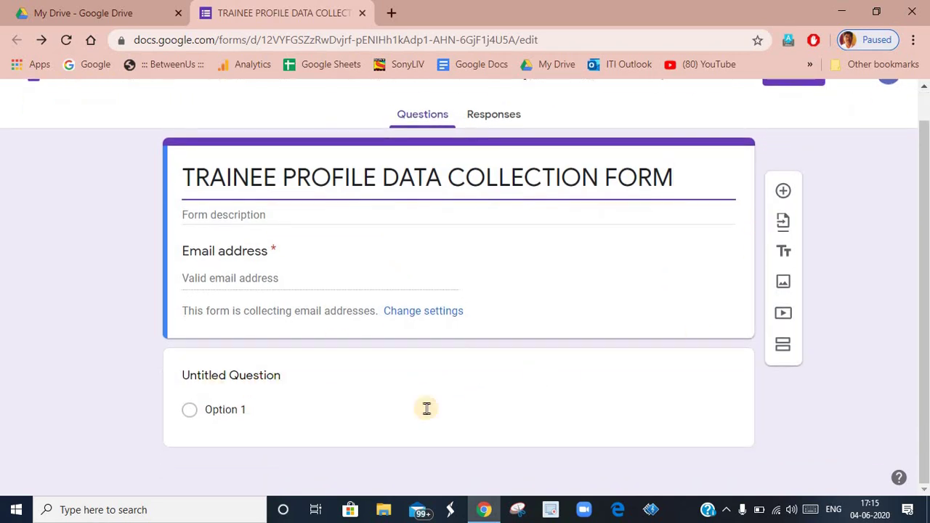
left_click(286, 374)
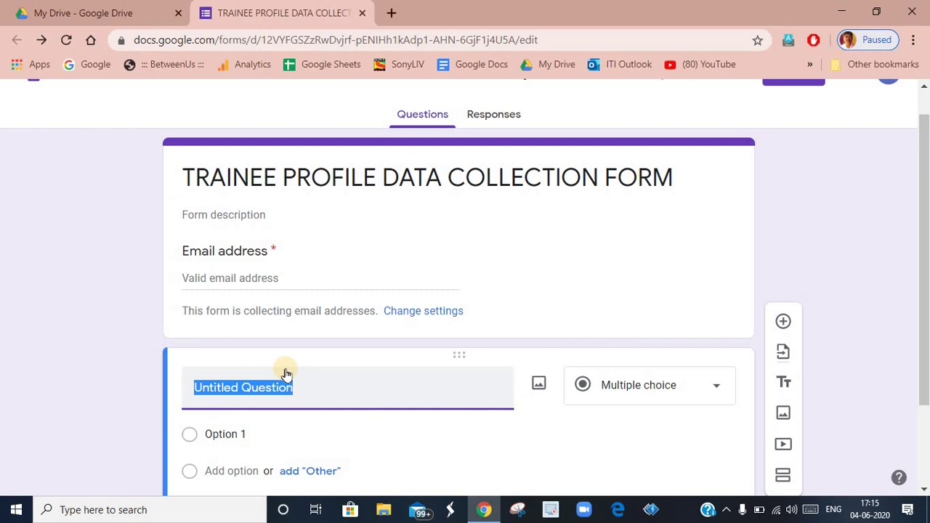
type("BATCH")
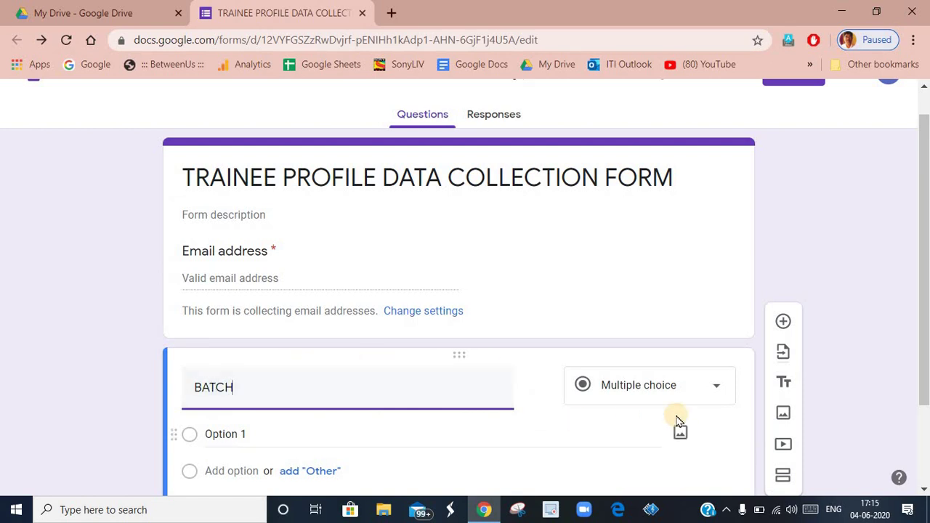
scroll(676, 426, "down", 2)
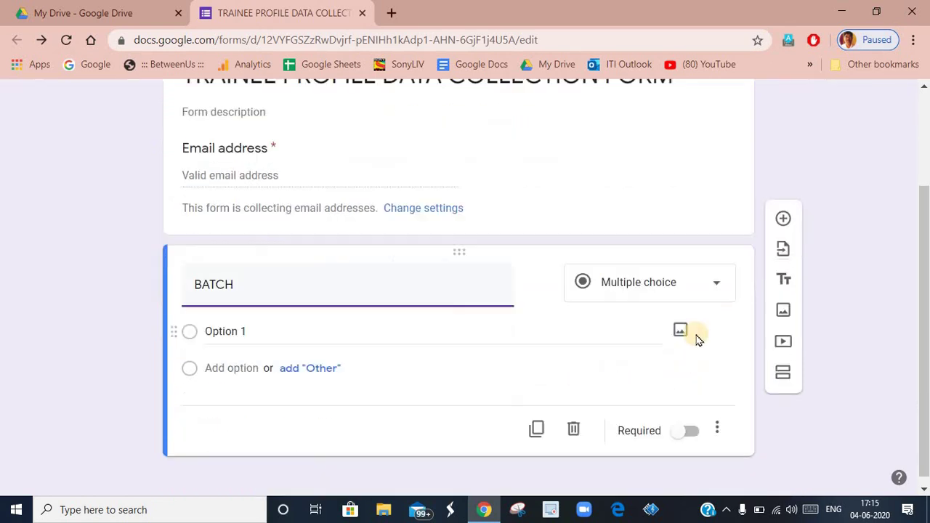
left_click(709, 284)
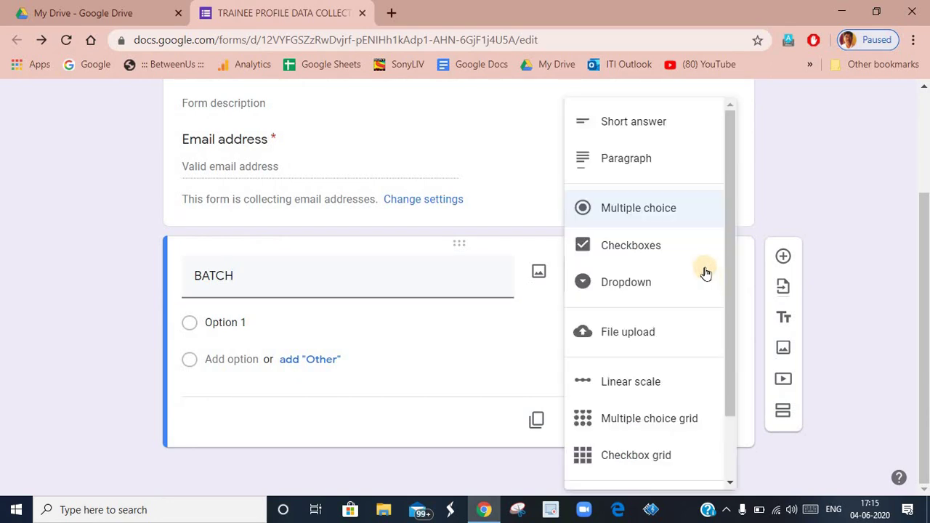
left_click(648, 289)
Fill the BATCH question with the options 2020, 2021, 2022, 2023 and 2024, and make it required
left_click(235, 321)
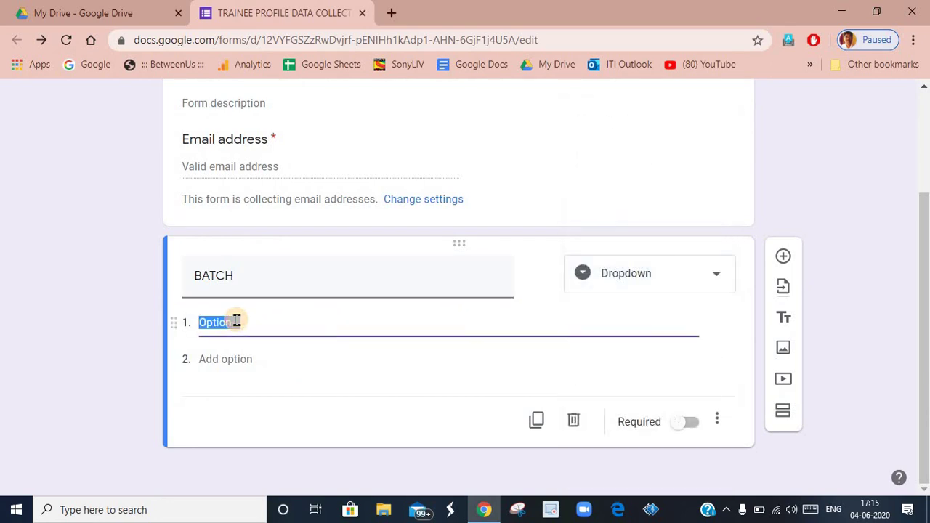
type("2020")
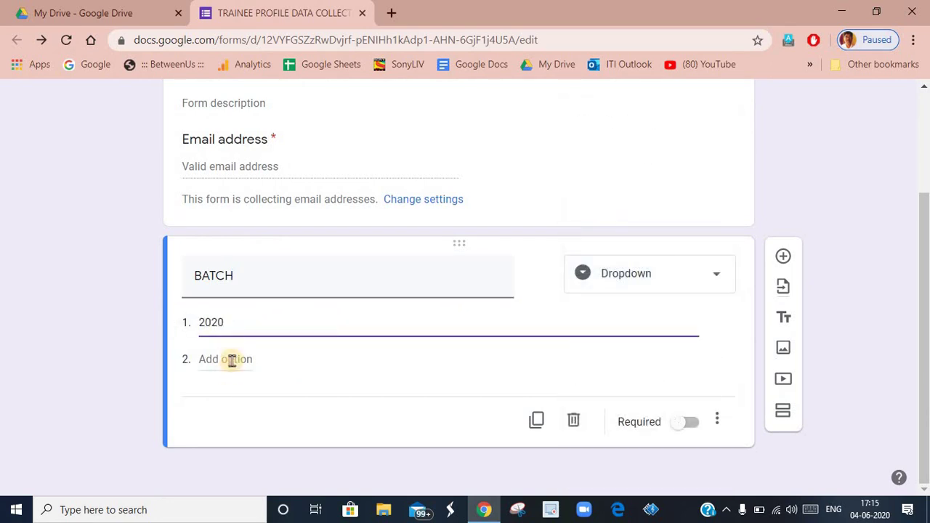
left_click(231, 359)
type("2021")
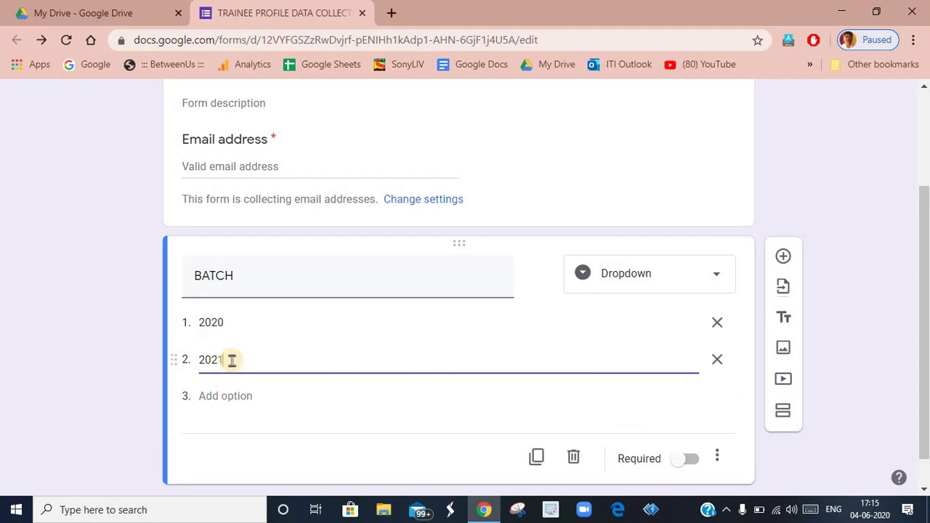
left_click(226, 395)
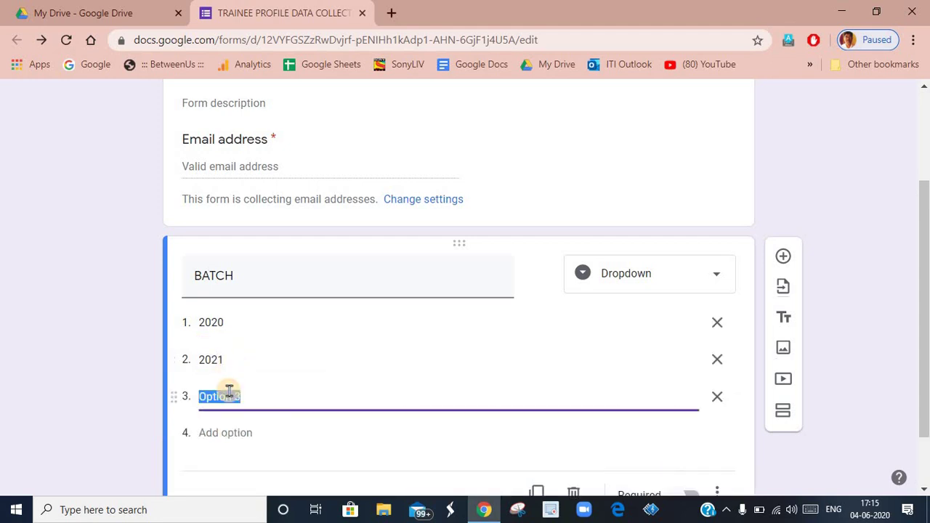
type("2022")
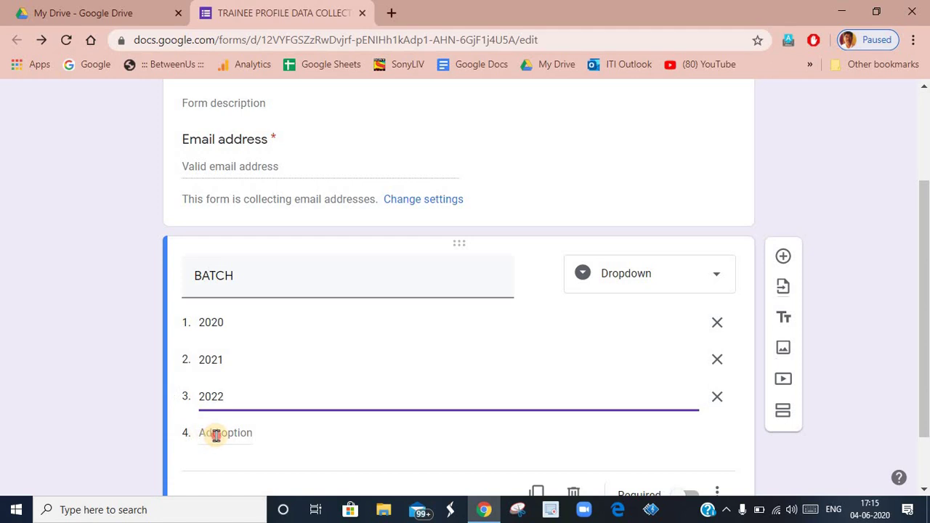
left_click(213, 434)
type("2023")
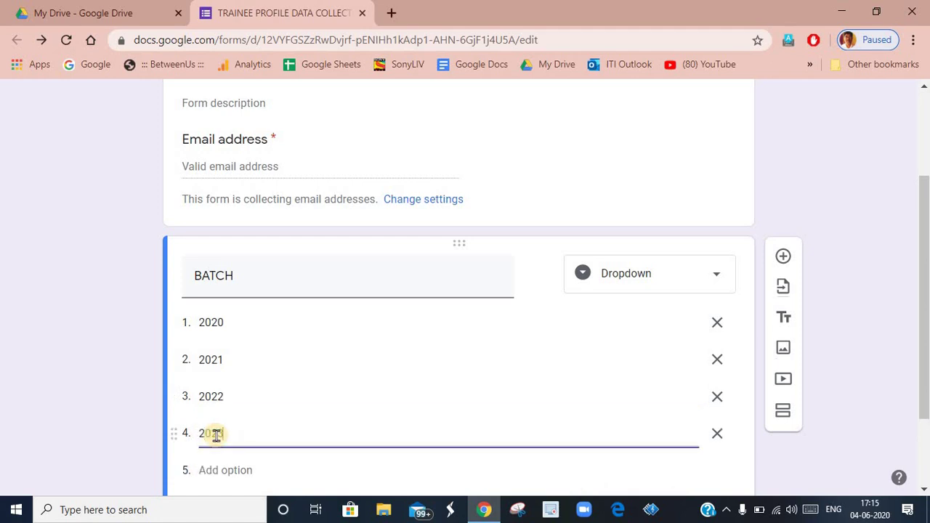
scroll(279, 411, "down", 2)
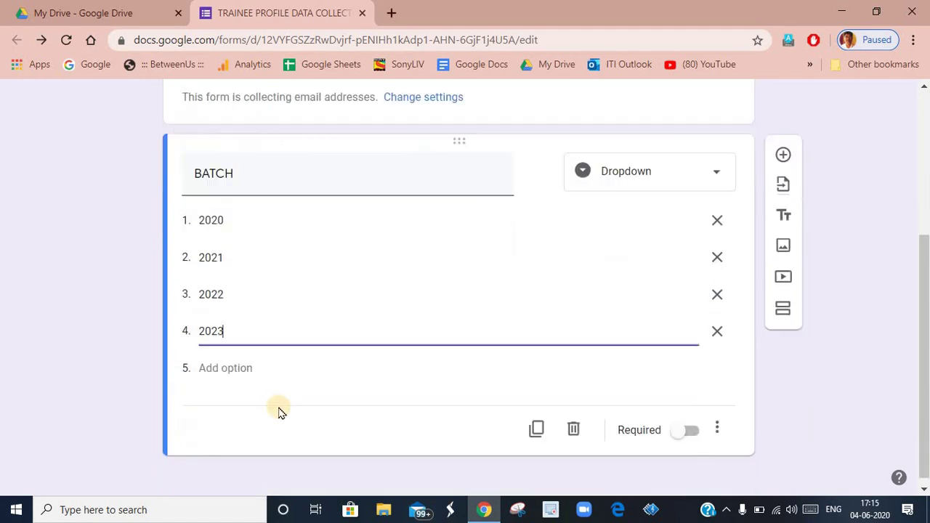
left_click(215, 358)
type("2024")
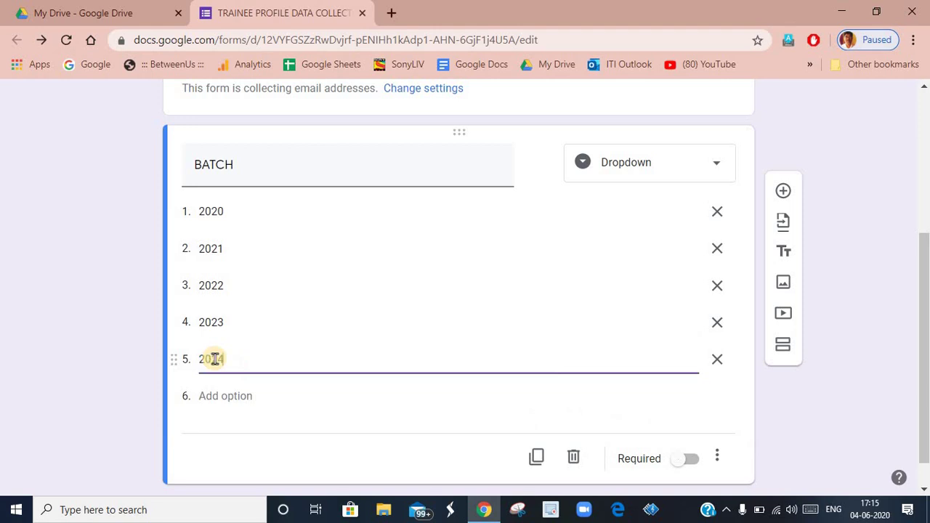
left_click(694, 459)
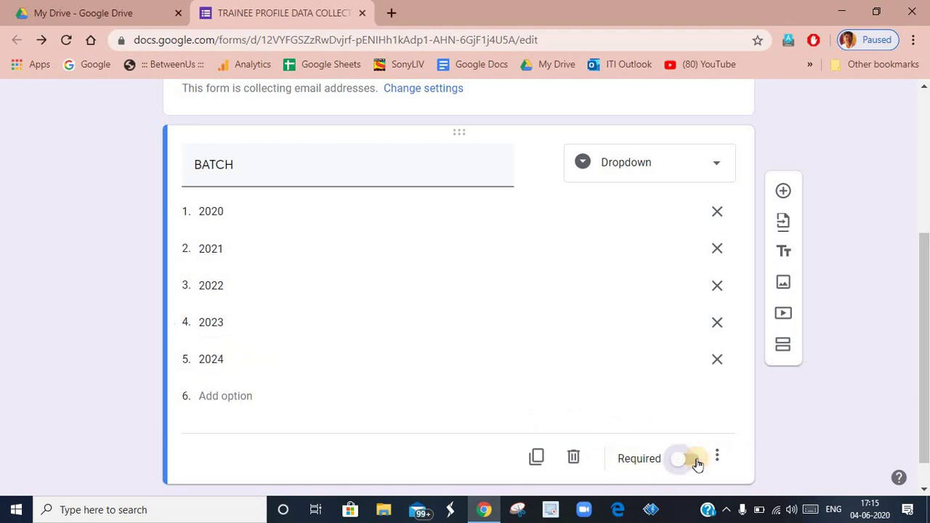
Add a required short-answer question titled ADMISSION REGISTRATION NUMBER below the BATCH question
left_click(785, 194)
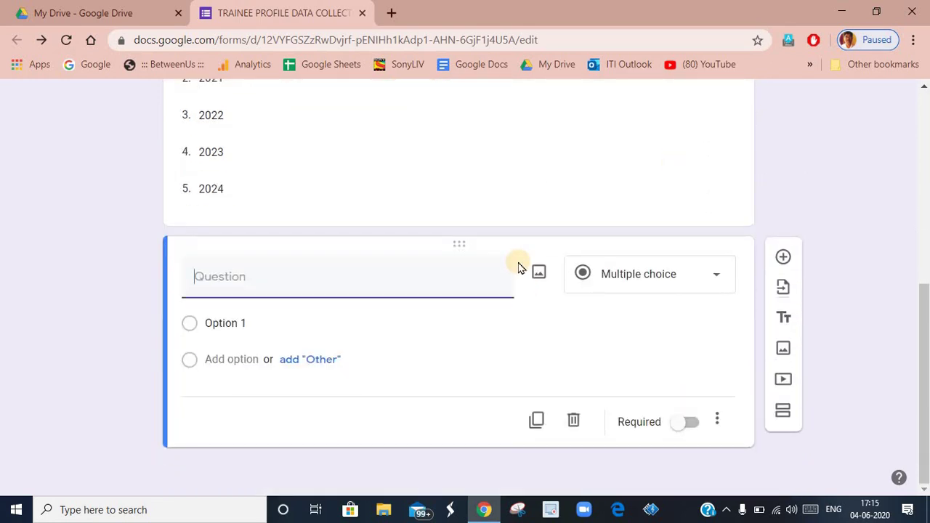
type("ADMISSION REGISTRAT")
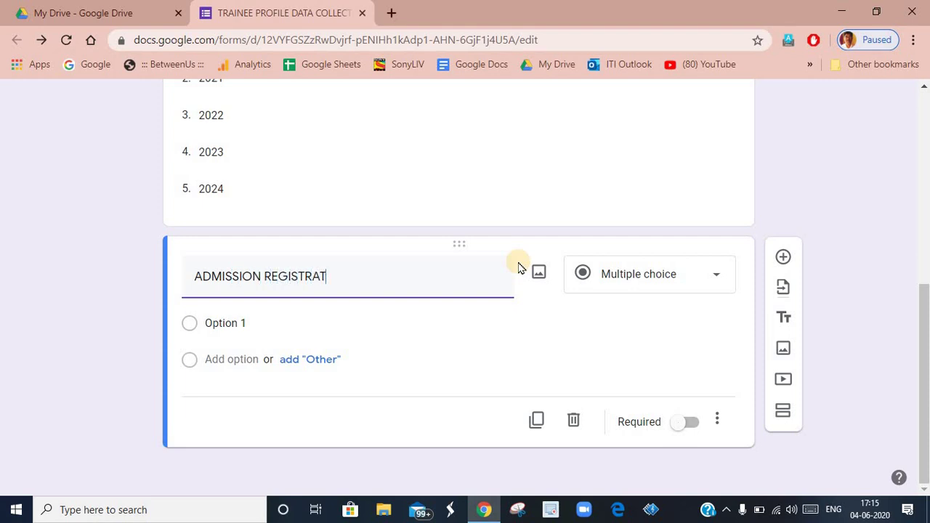
type("ION NUMBER")
left_click(705, 284)
left_click(691, 324)
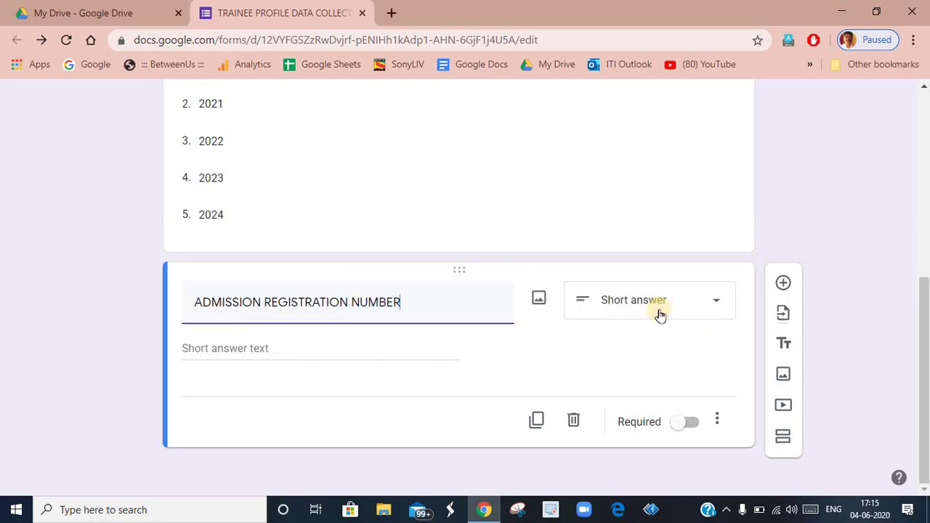
left_click(689, 423)
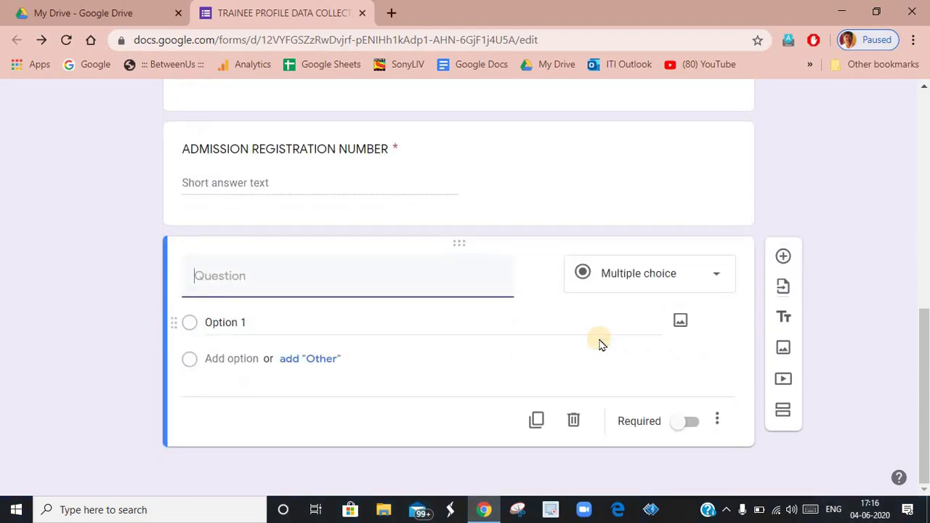
Create the required short-answer questions FIRST NAME and MIDDLE NAME
type("FIRST NAME")
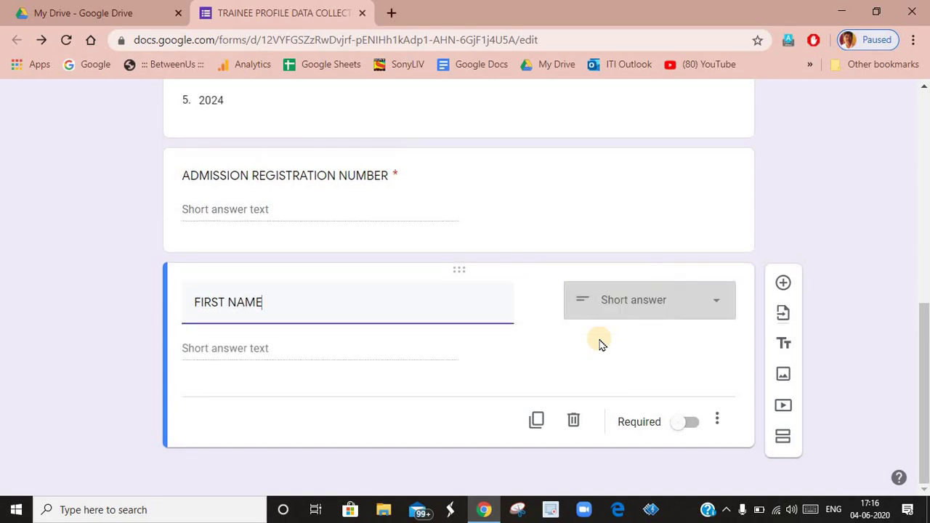
left_click(687, 424)
left_click(782, 283)
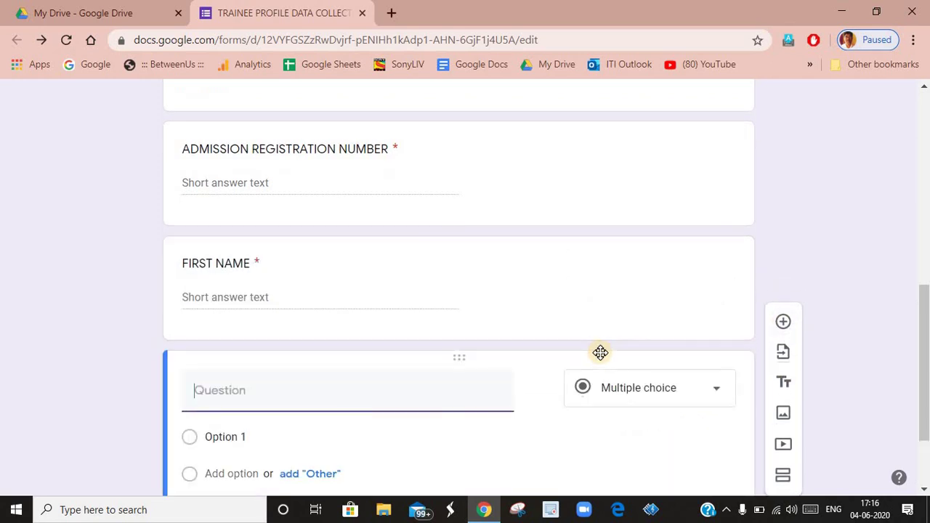
type("M")
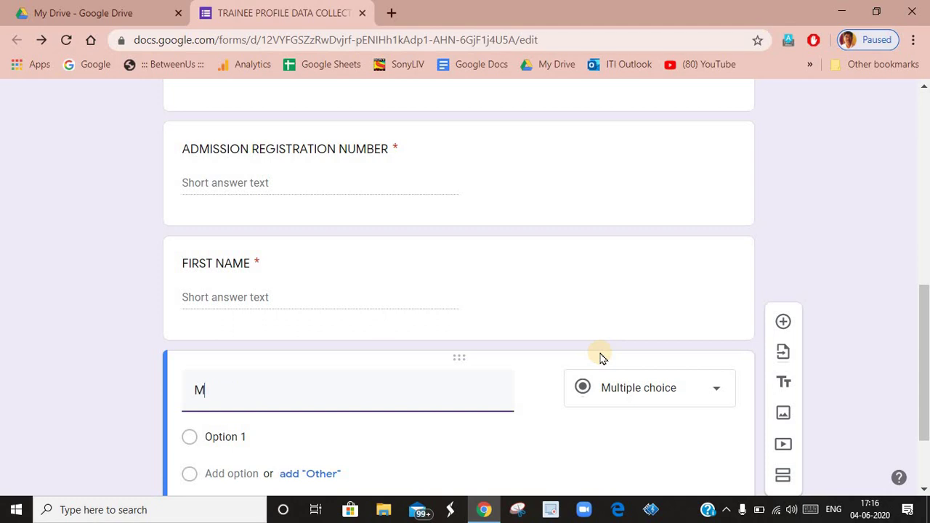
type("IDDLE NAME")
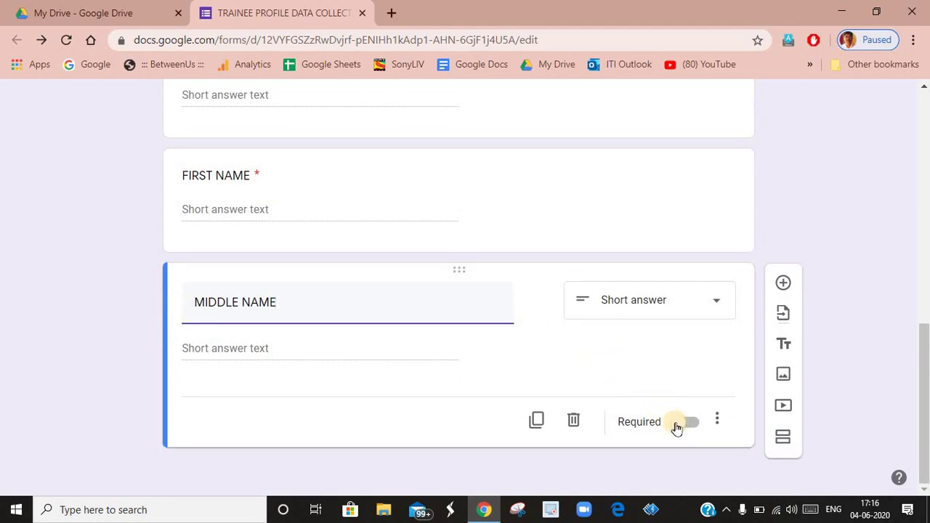
left_click(690, 427)
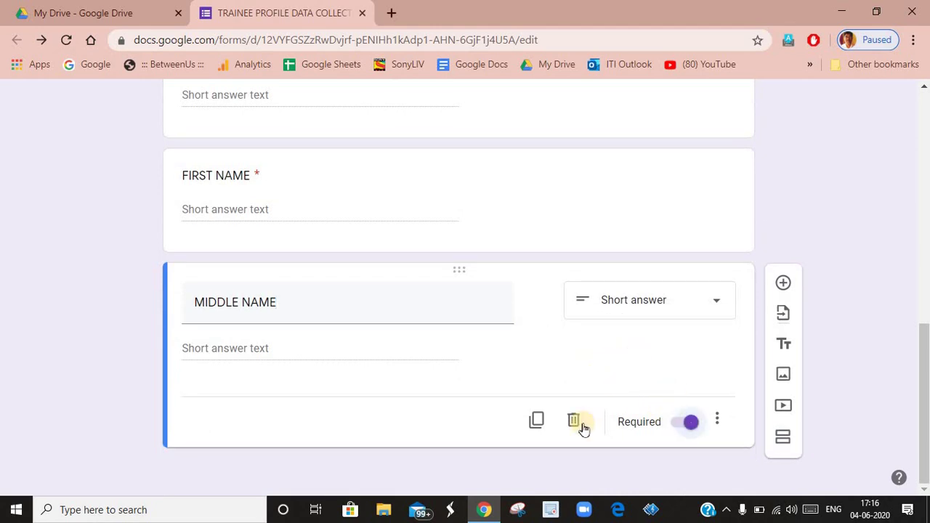
Duplicate the MIDDLE NAME question and retitle the copy SURNAME NAME (LAST NAME)
left_click(538, 423)
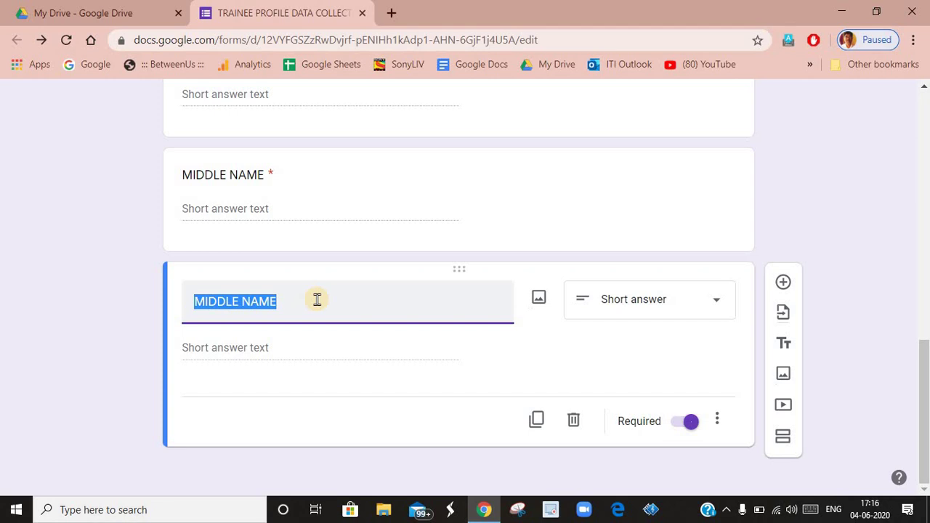
type("S")
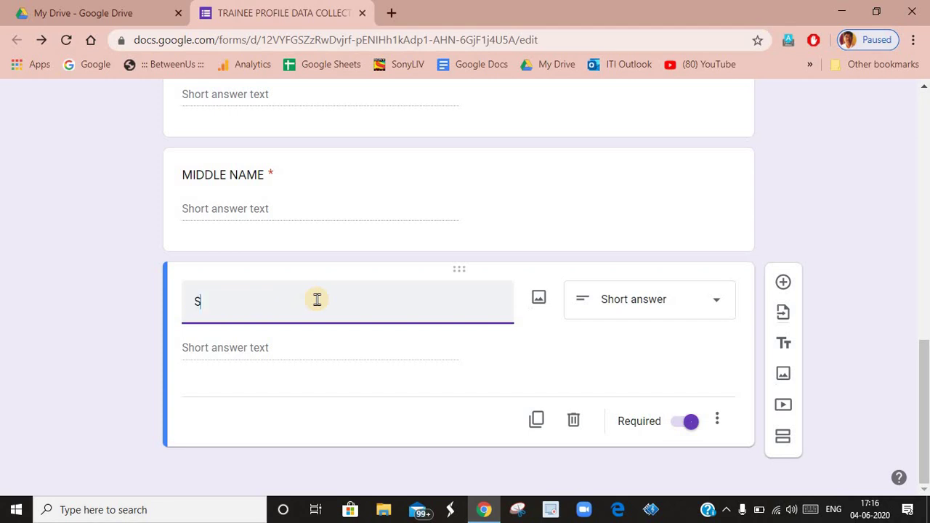
type("URNAM")
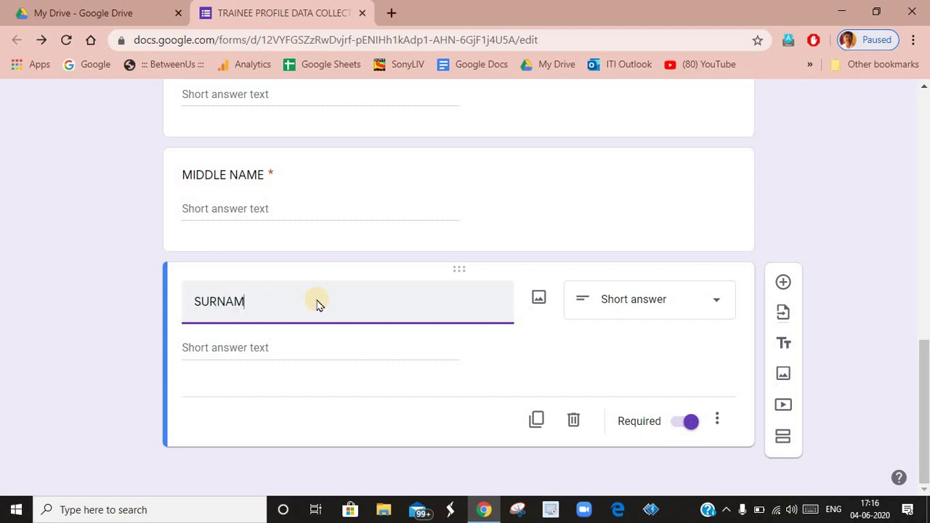
type("E NAME (LA")
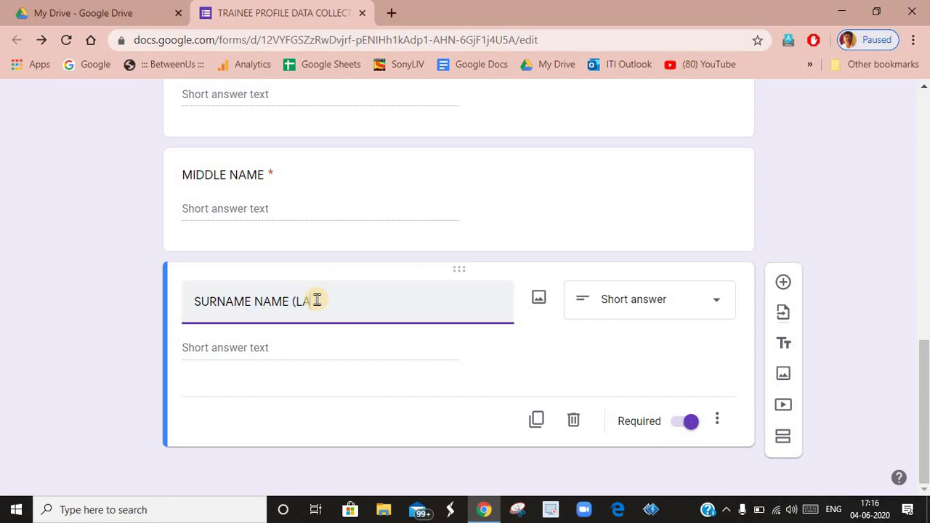
type("ST NAMN")
key("BackSpace")
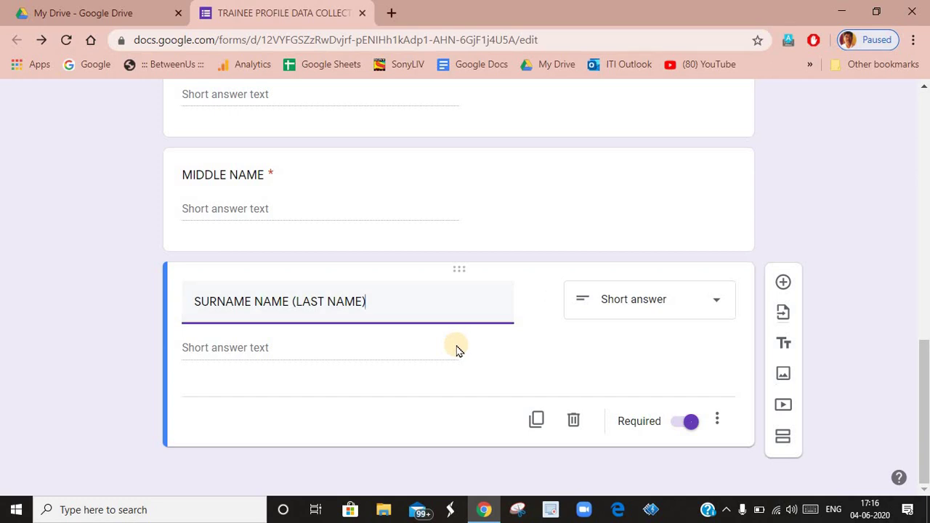
Add a required Date question titled BIRTH DATE below the surname question
left_click(781, 281)
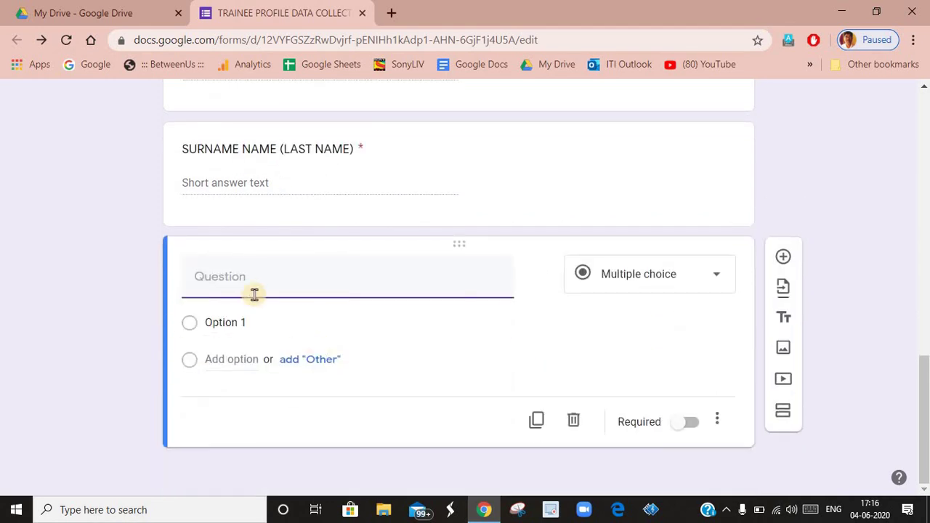
type("BI")
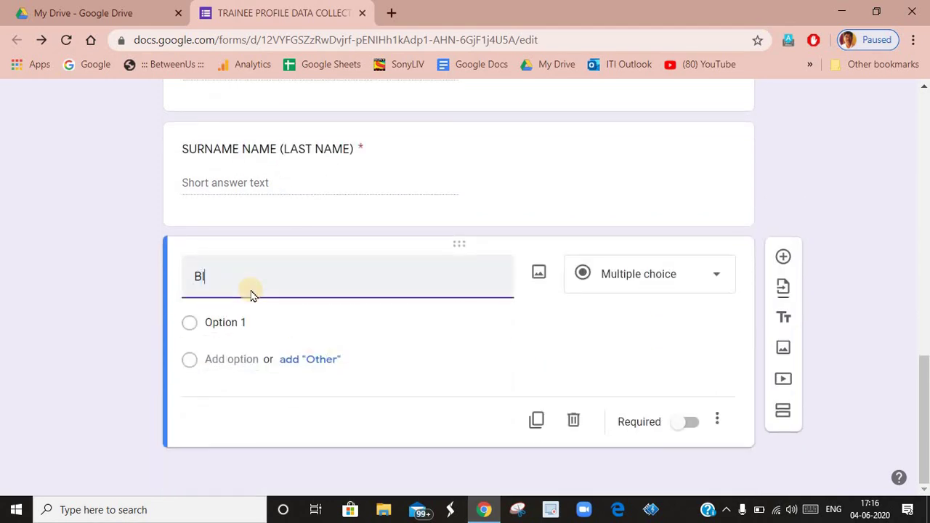
type("RTH DATE")
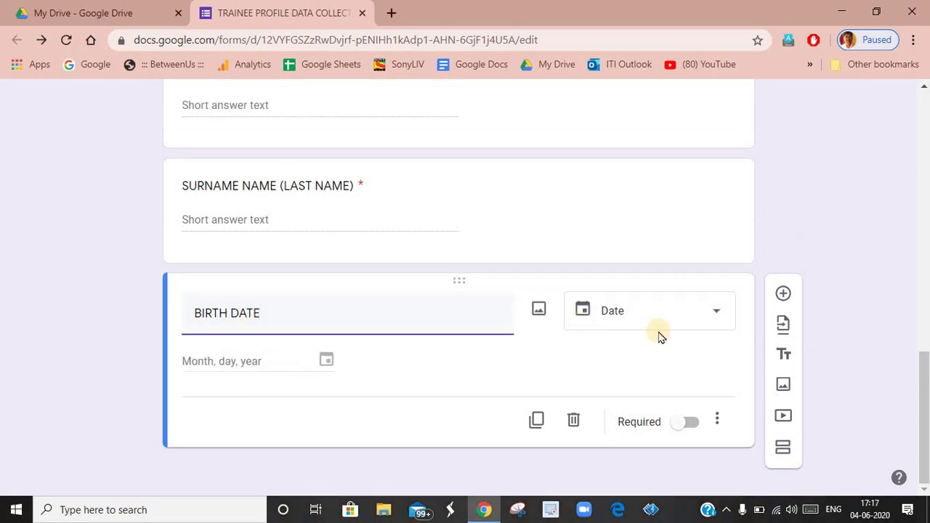
left_click(690, 423)
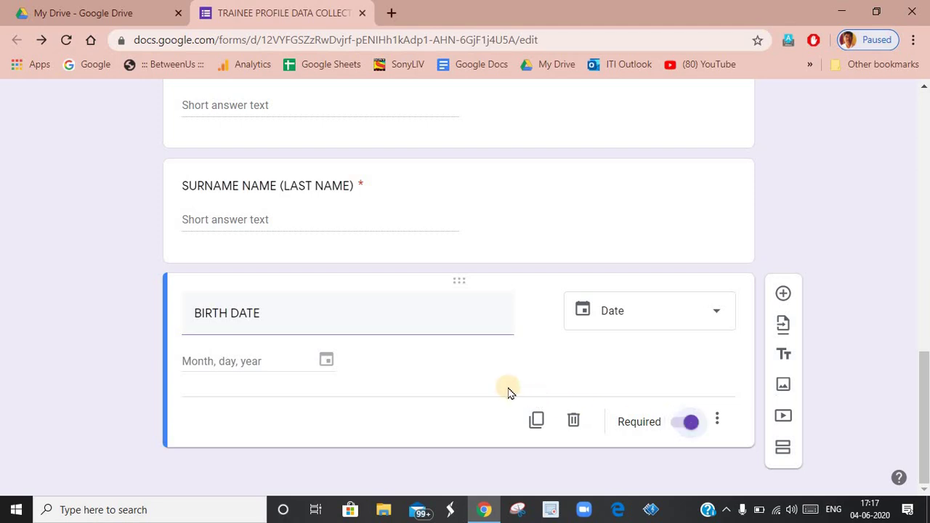
Add a question titled QUALIFICATION below BIRTH DATE and change its type to Dropdown
left_click(782, 294)
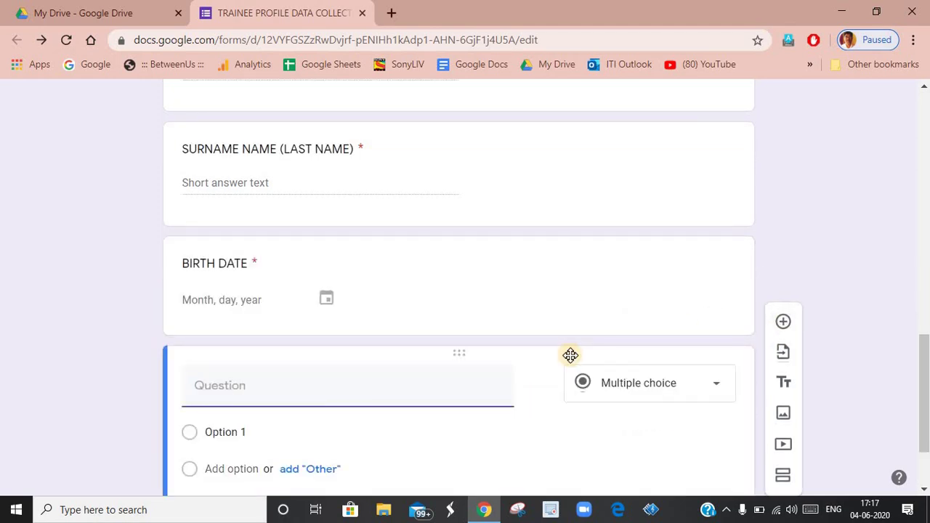
type("QUALIFICATI")
type("ON")
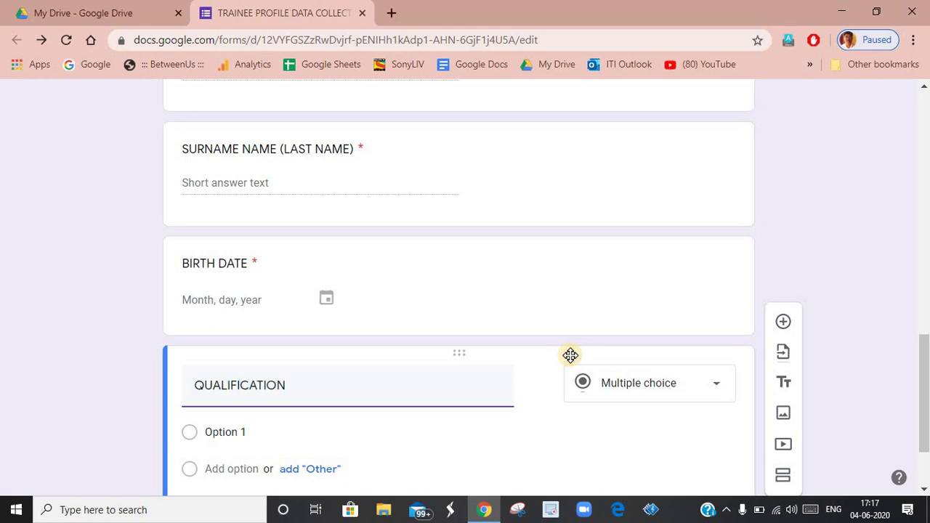
scroll(632, 334, "down", 2)
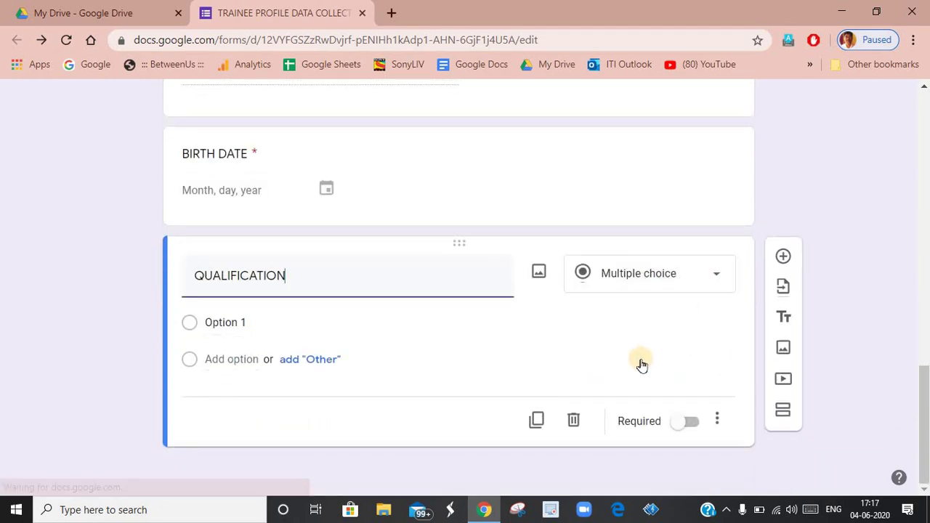
left_click(646, 274)
left_click(651, 290)
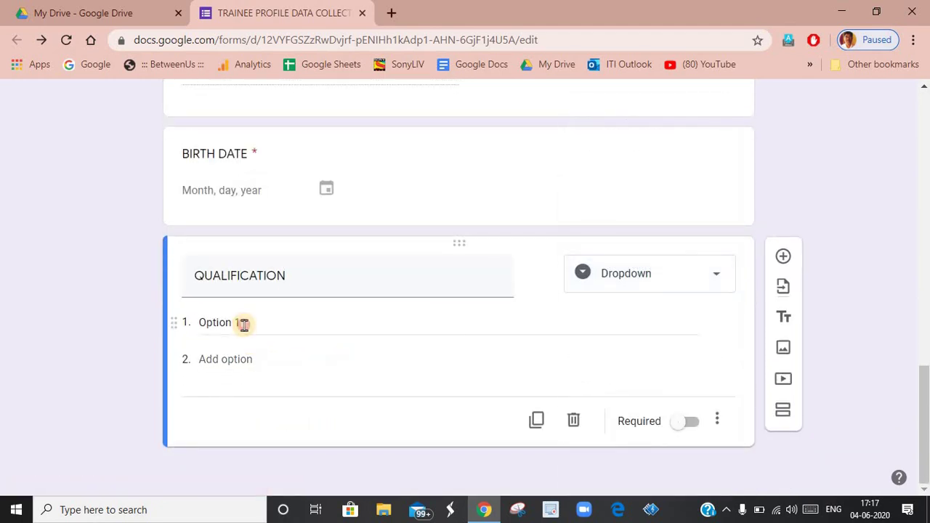
Fill the QUALIFICATION question with the options SSC, HSC, GRADUATE and POST GRADUATE
left_click(243, 325)
type("SSC")
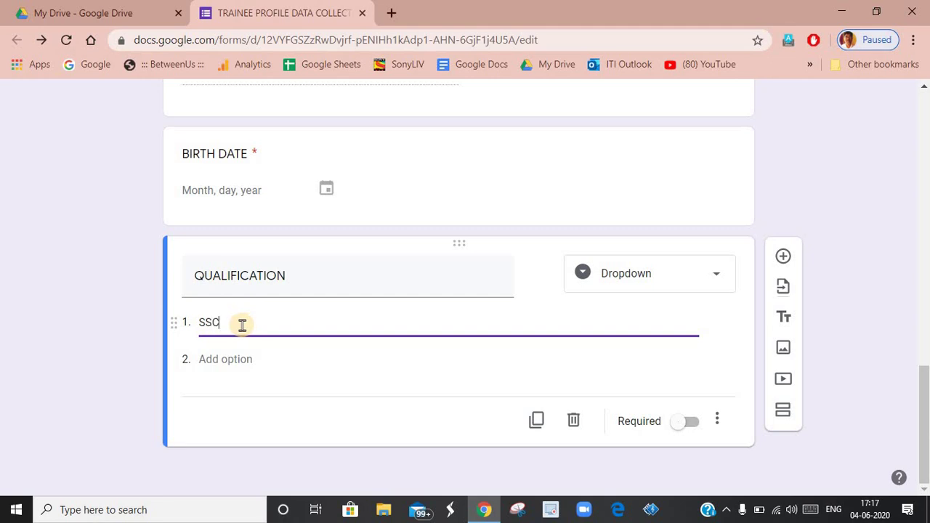
left_click(226, 360)
type("H")
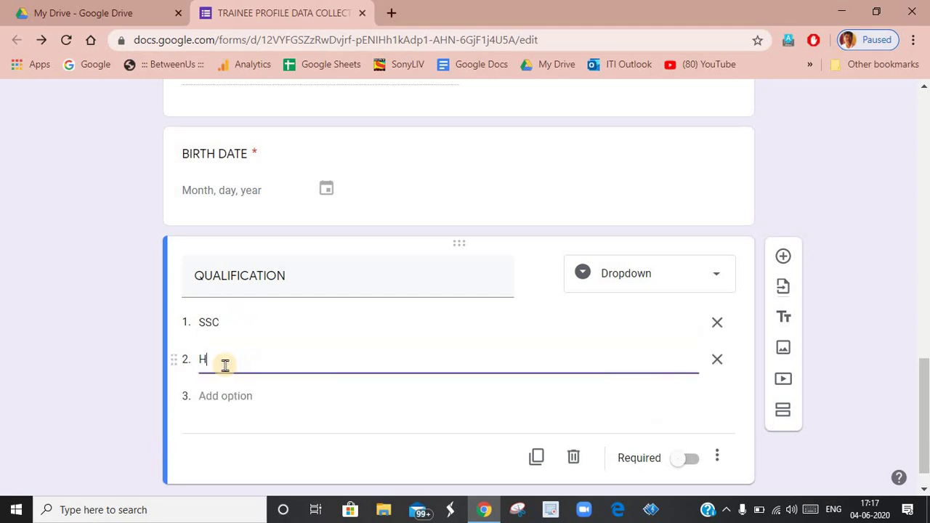
type("SC")
left_click(220, 400)
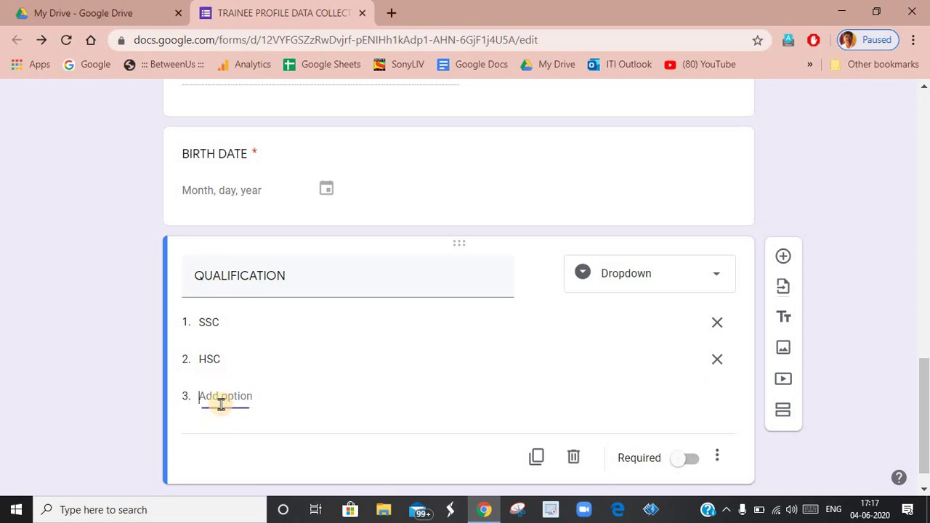
type("GRAD")
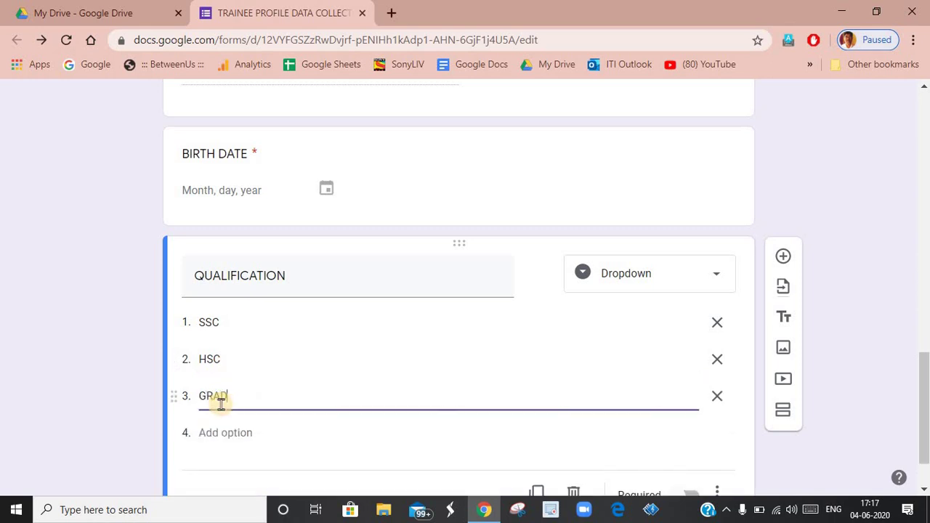
type("UATE")
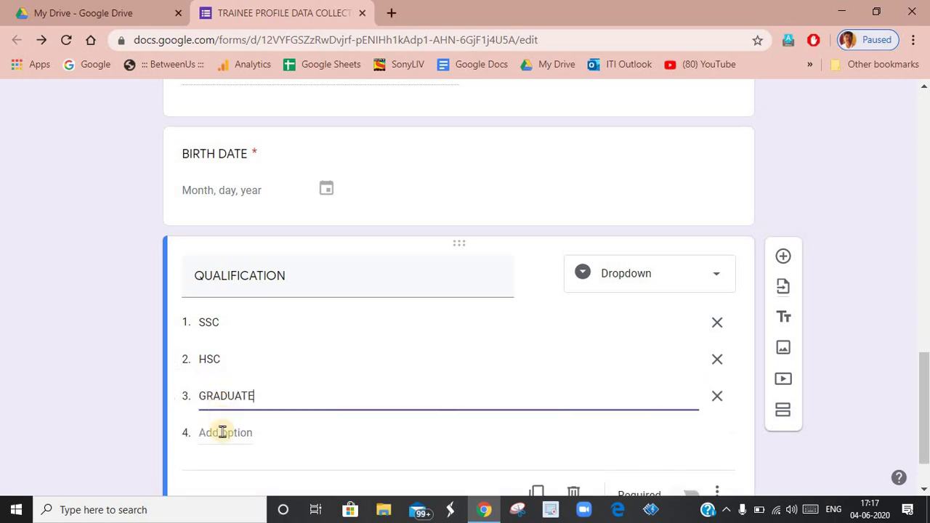
left_click(221, 432)
type("POST GRAD")
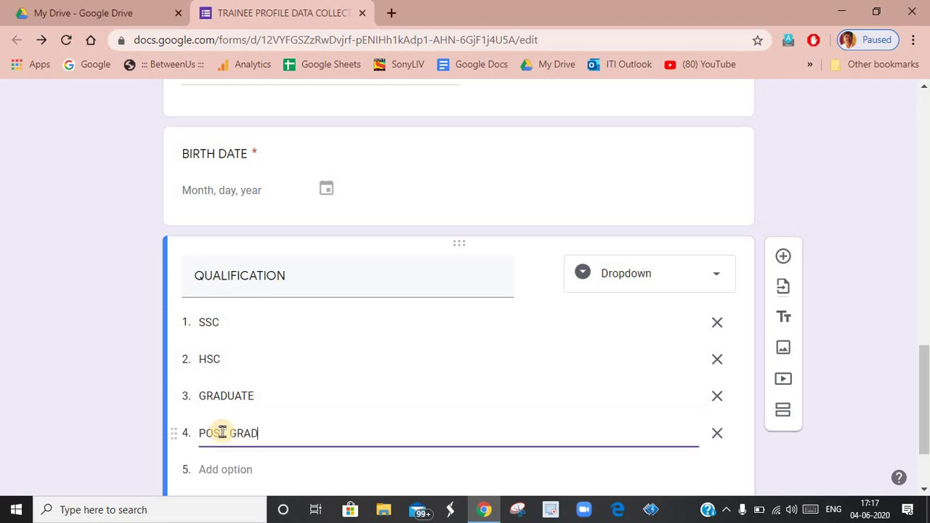
type("UATE")
Add OTHER as the fifth QUALIFICATION option and make the question required
scroll(223, 434, "down", 2)
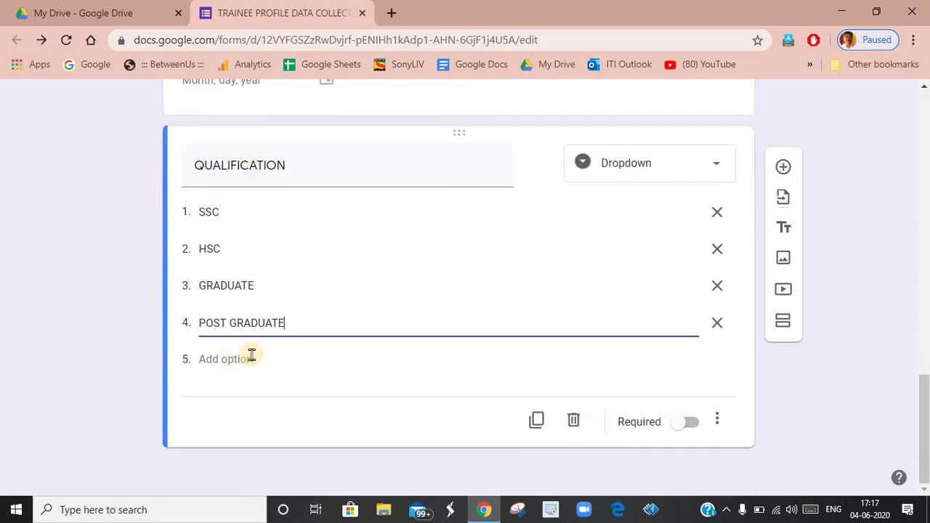
left_click(251, 354)
type("OT")
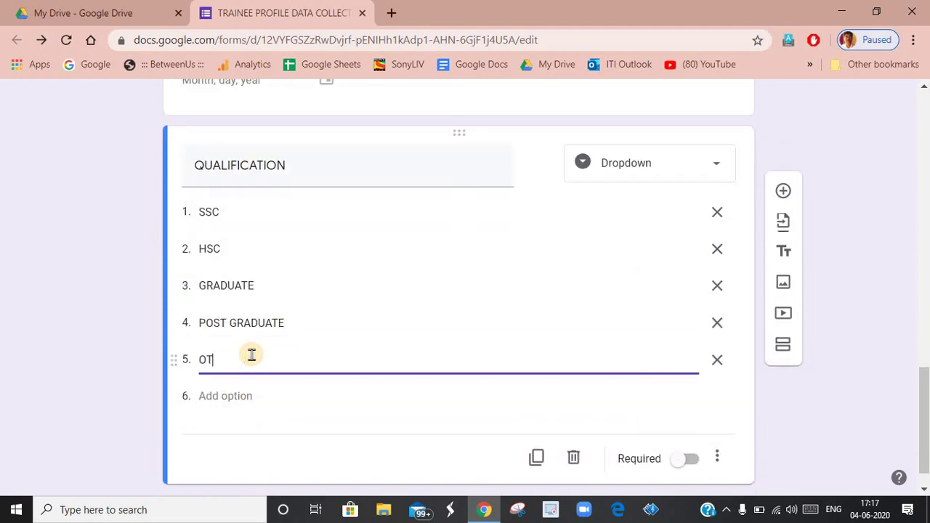
type("HER")
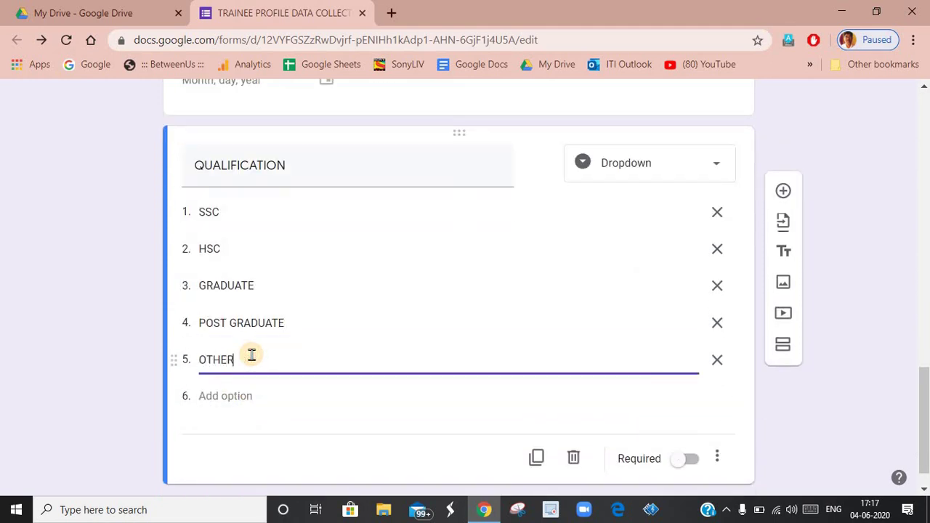
left_click(690, 460)
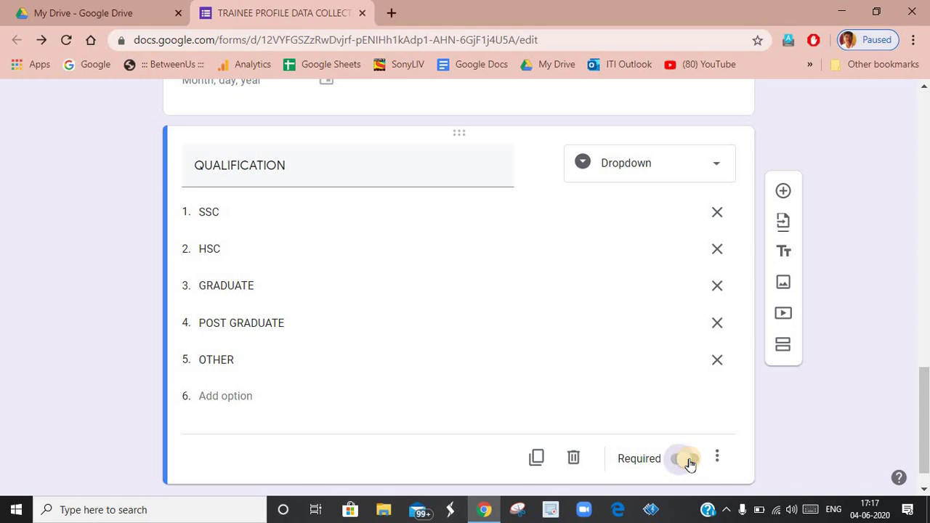
Add a question titled CATEGORY below QUALIFICATION and change its type to Dropdown
left_click(786, 195)
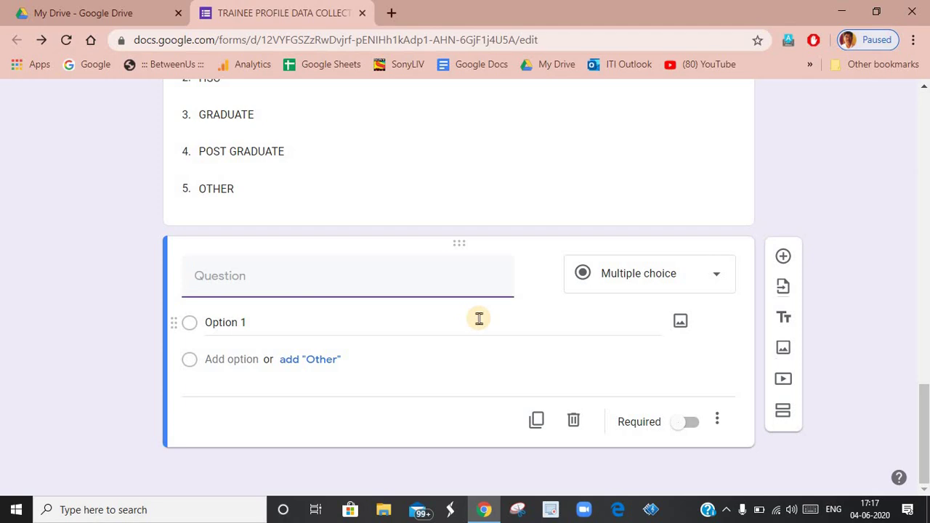
type("CATEGORY")
left_click(657, 283)
left_click(618, 305)
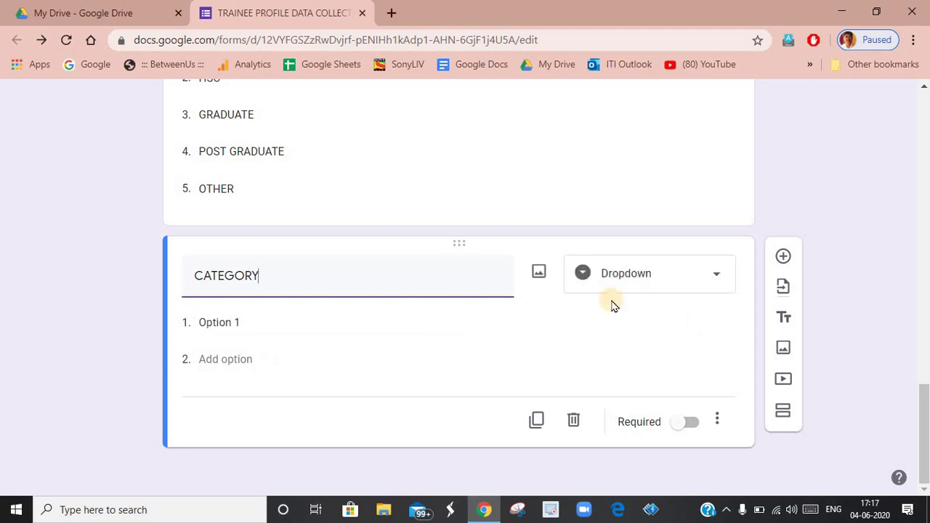
Fill in the first four CATEGORY options as SC, ST, VJ and NTB
left_click(240, 324)
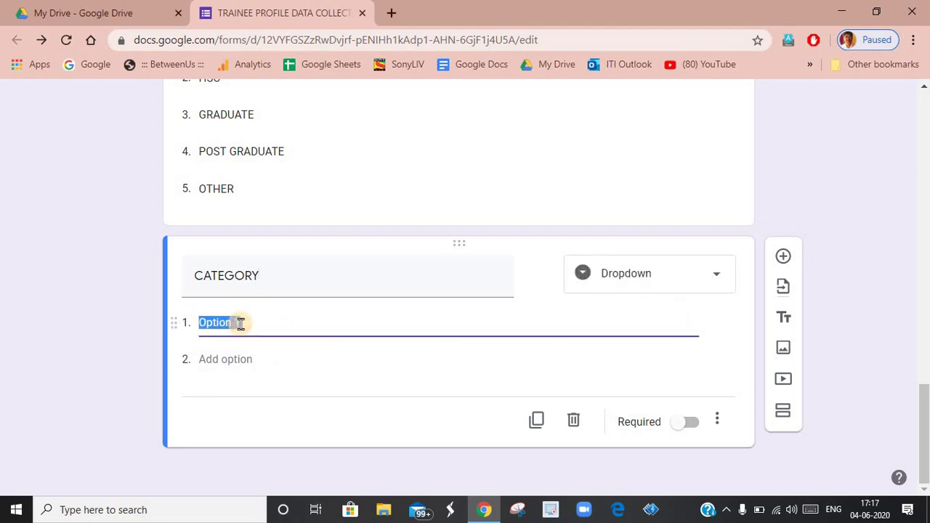
type("SC")
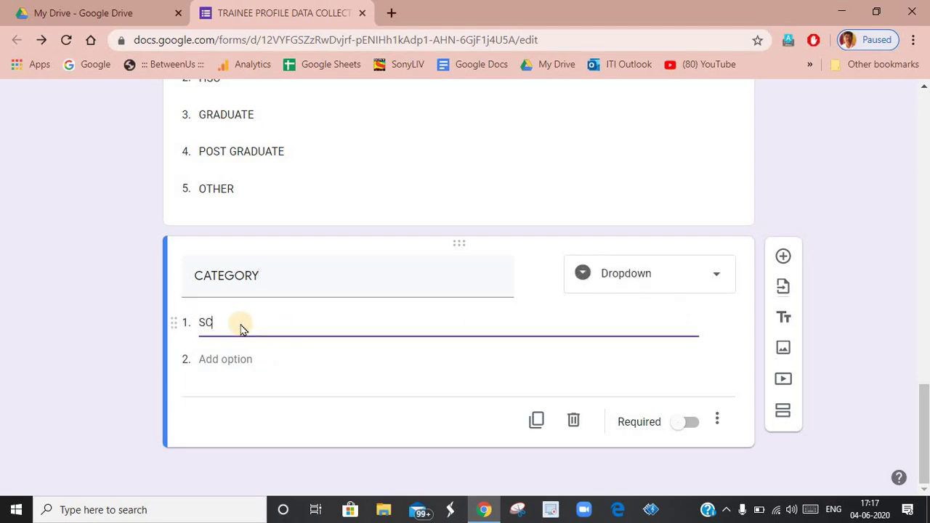
left_click(223, 358)
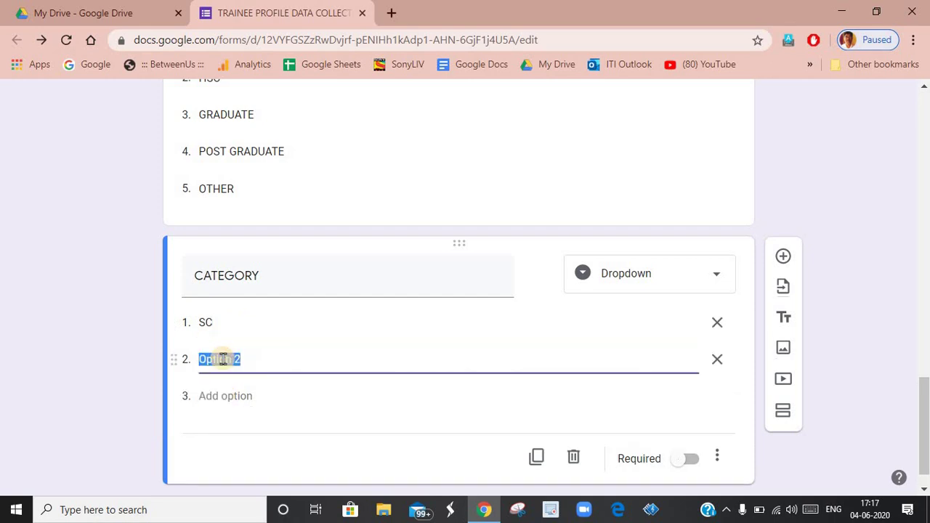
type("ST")
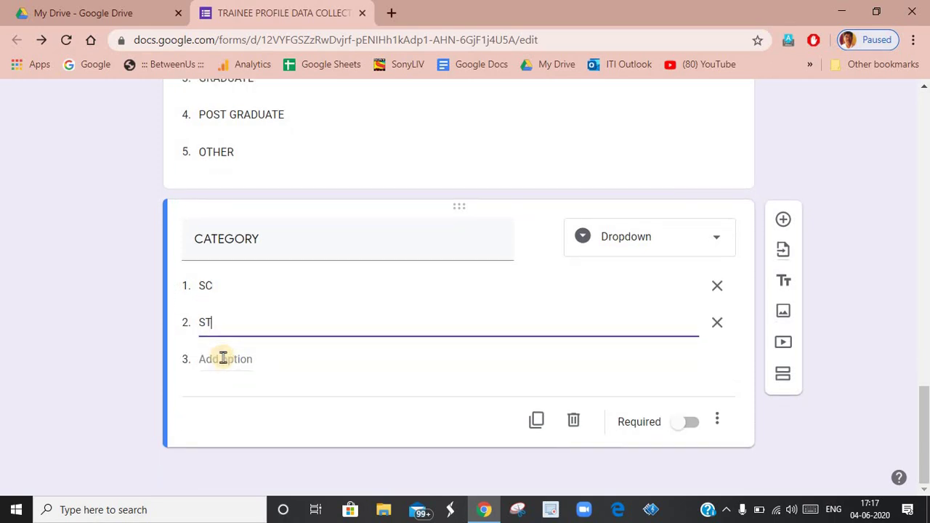
left_click(222, 359)
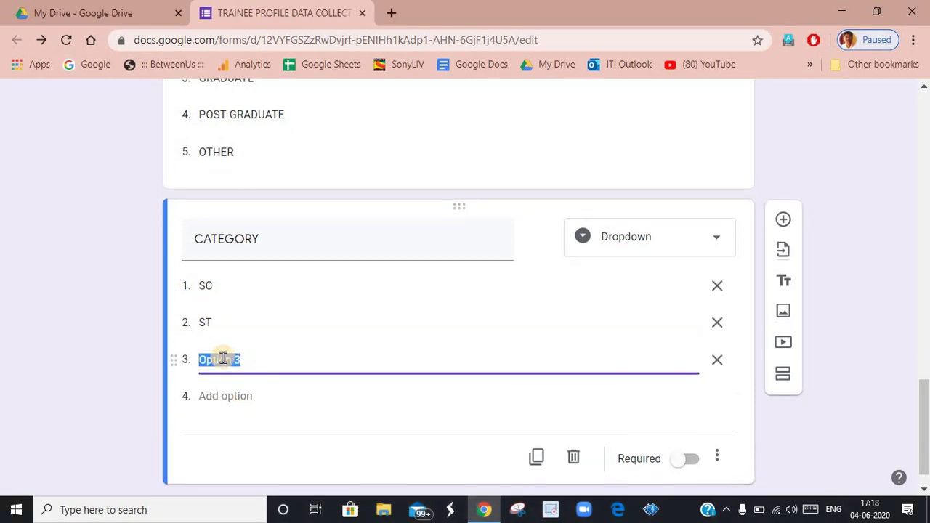
type("VJ")
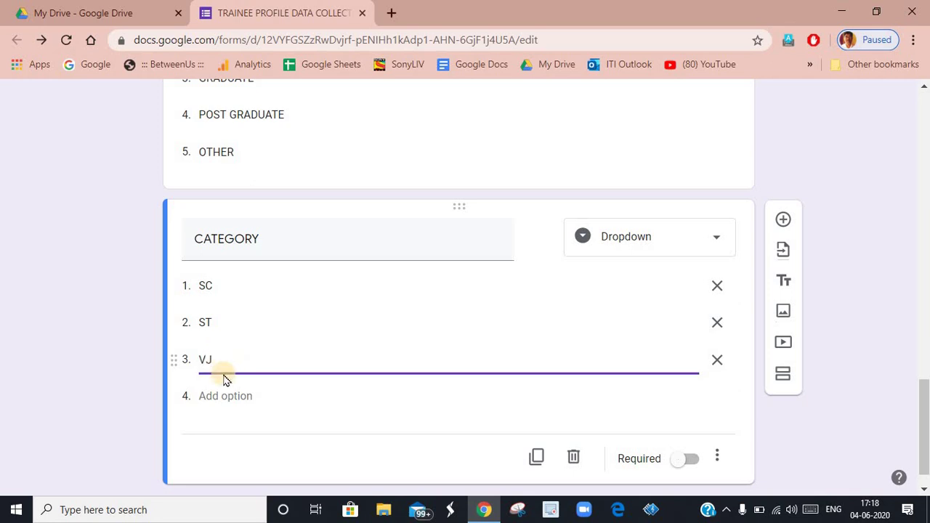
left_click(222, 397)
type("N")
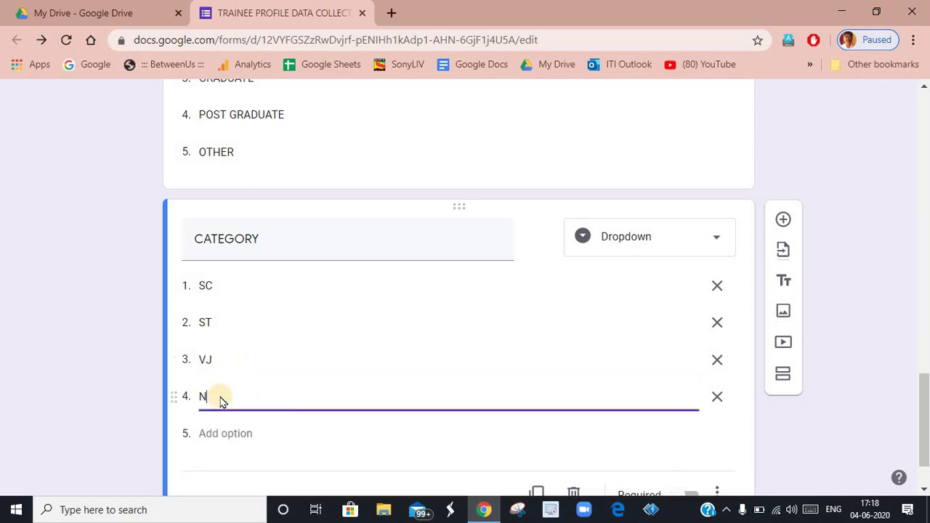
type("TB")
Add NTC, NTD and OBC as the fifth to seventh CATEGORY options
scroll(219, 395, "down", 1)
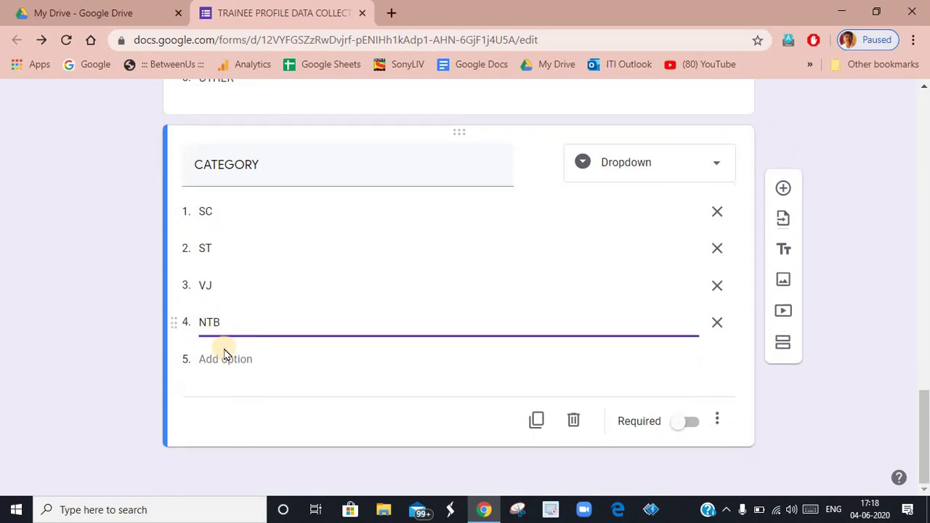
left_click(227, 359)
type("N")
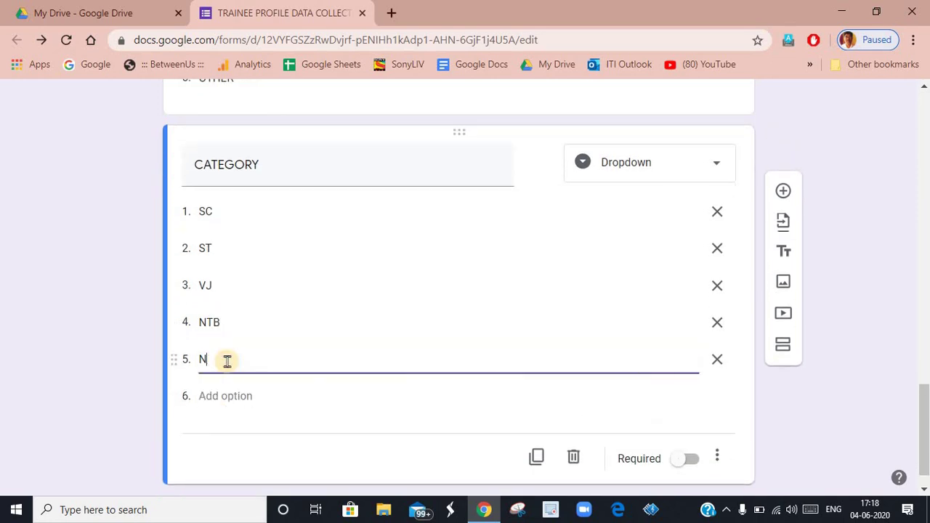
type("TC")
left_click(233, 396)
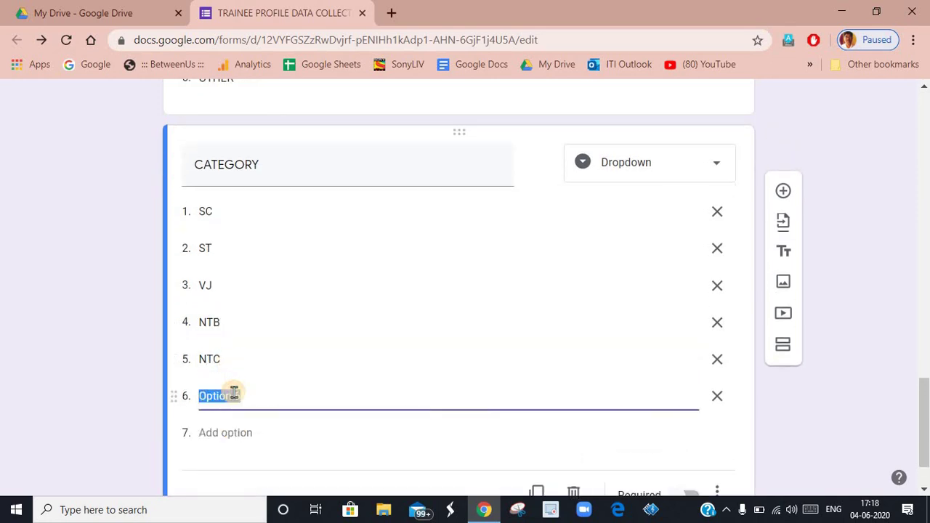
type("NTD")
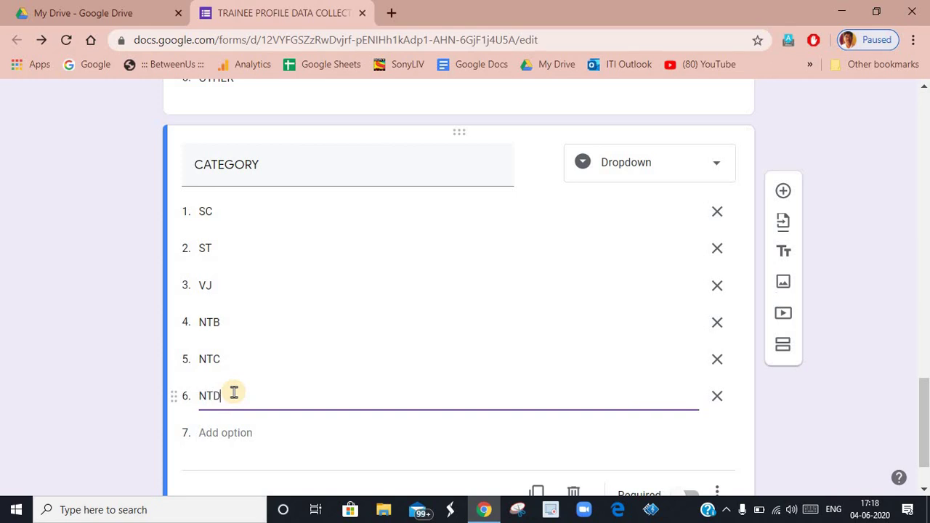
left_click(222, 434)
type("OB")
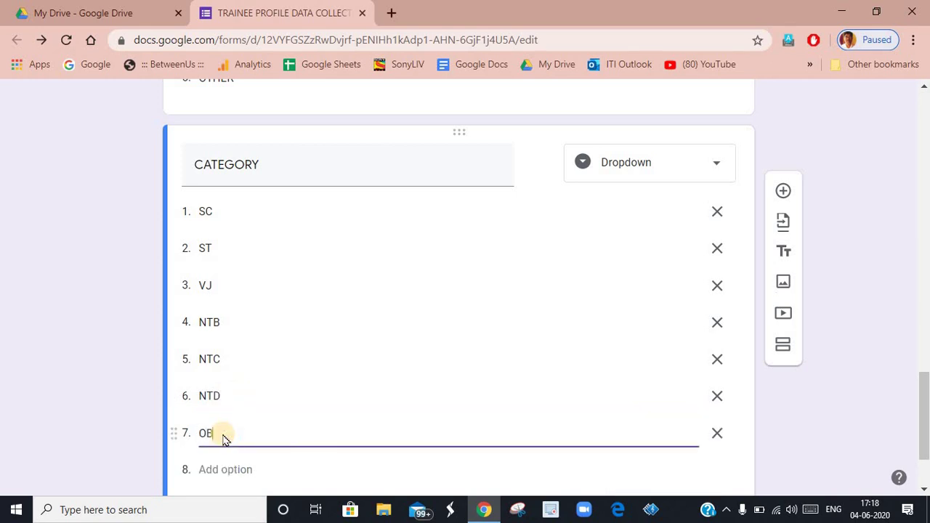
type("C")
Add SBC and OPEN as the last two CATEGORY options and make the question required
scroll(210, 467, "down", 2)
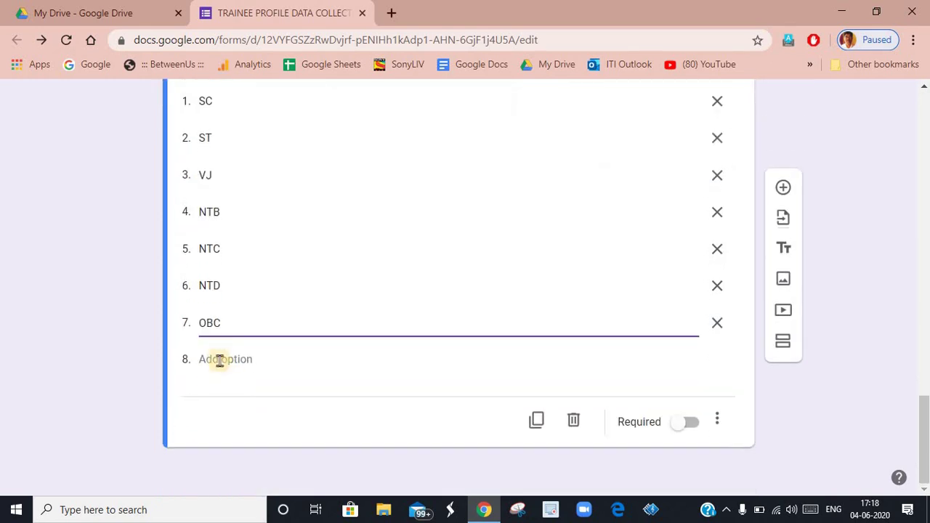
left_click(218, 359)
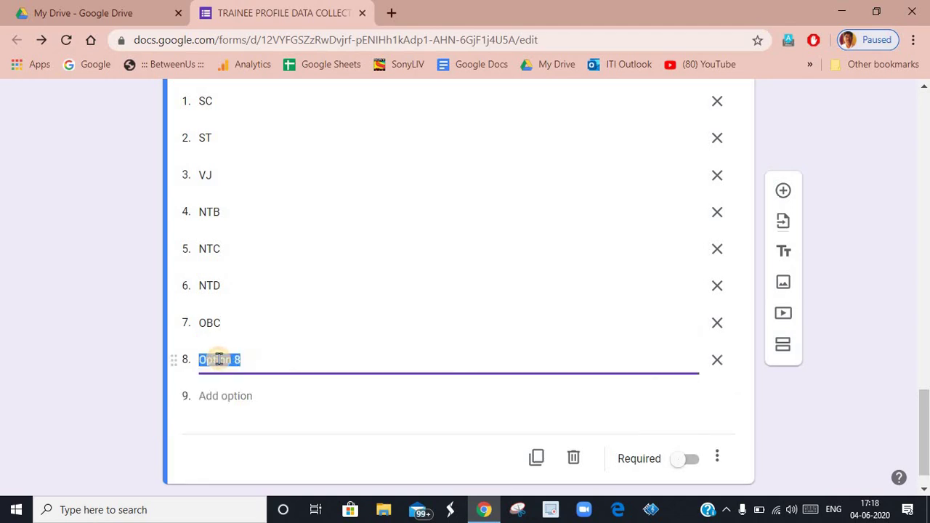
type("SBC")
left_click(218, 395)
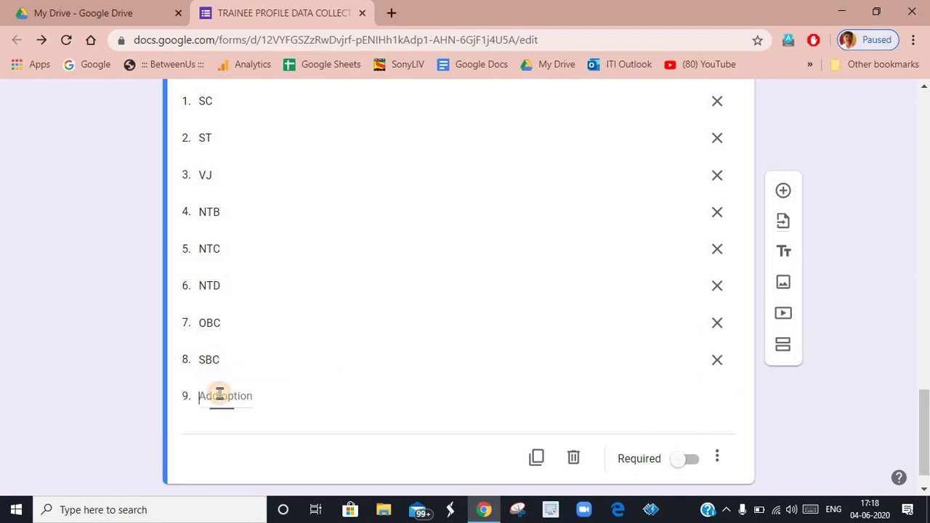
type("OP")
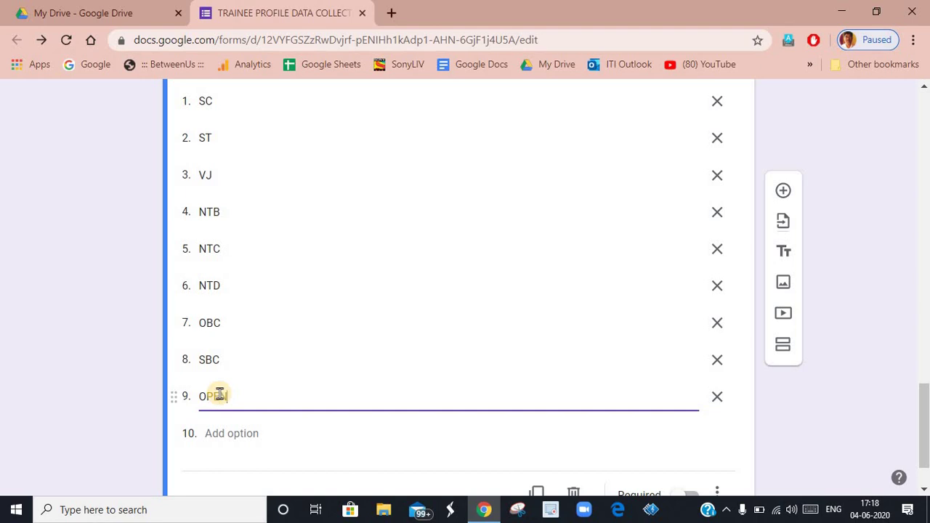
type("EN")
scroll(617, 400, "down", 1)
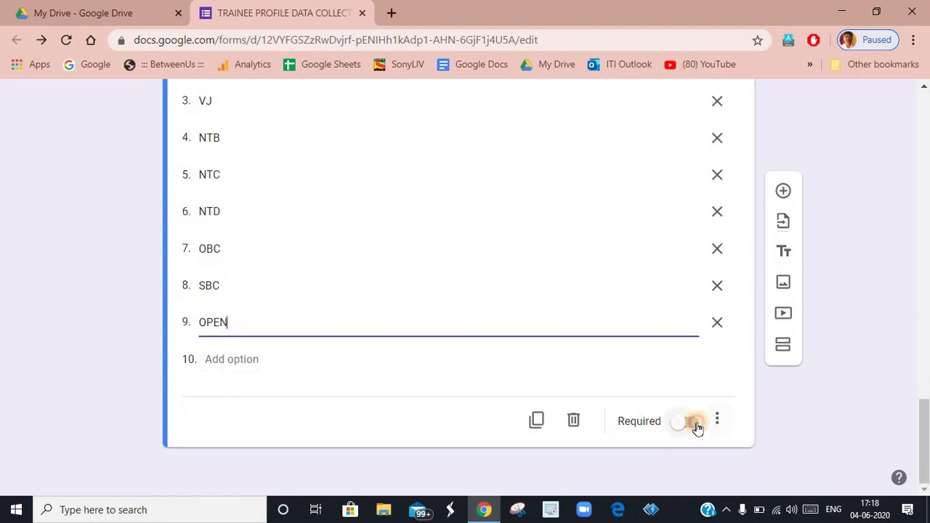
left_click(694, 423)
Add a required Paragraph question titled ADDRESS below the CATEGORY question
left_click(782, 192)
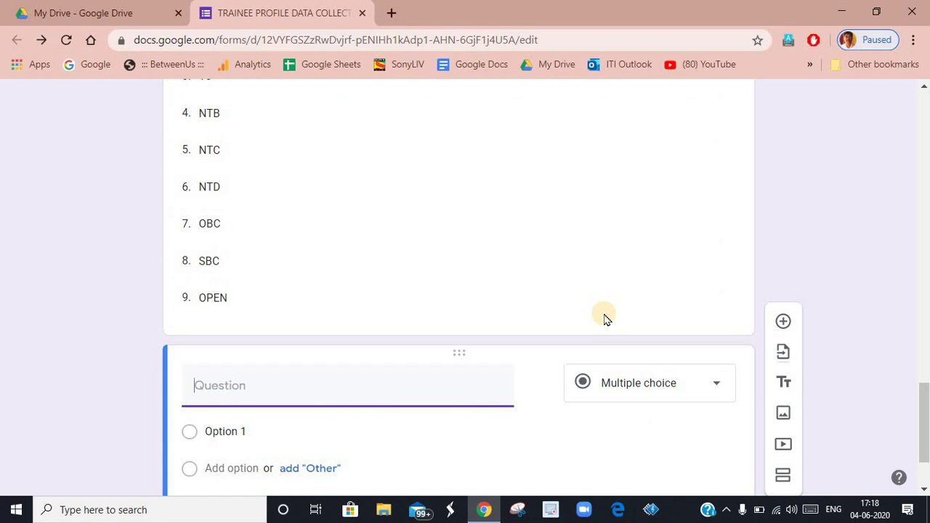
type("ADDRESS")
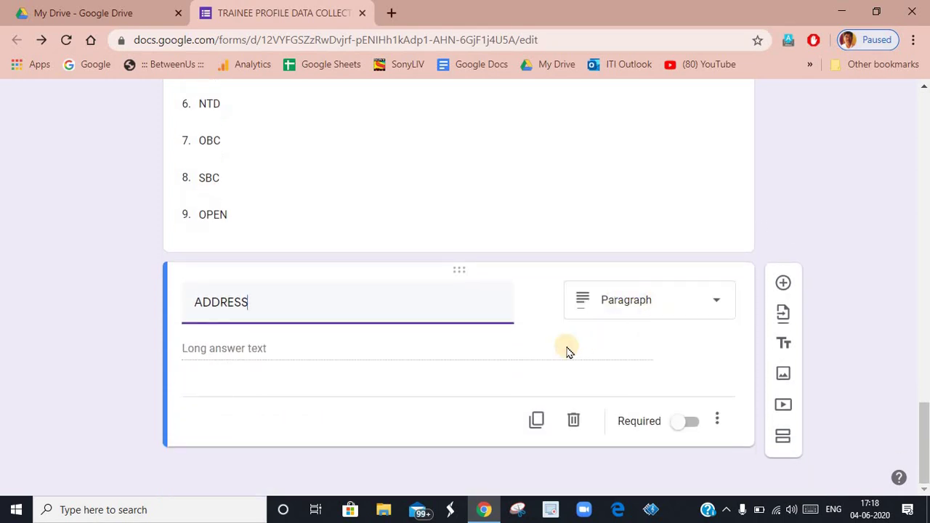
left_click(689, 423)
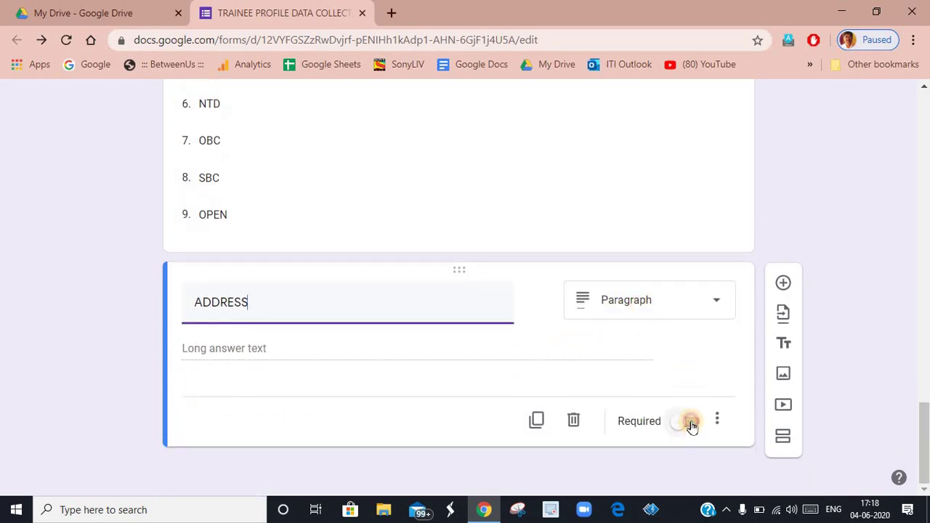
Add a required Short answer question titled FULL NAME OF FATHER below ADDRESS
left_click(783, 283)
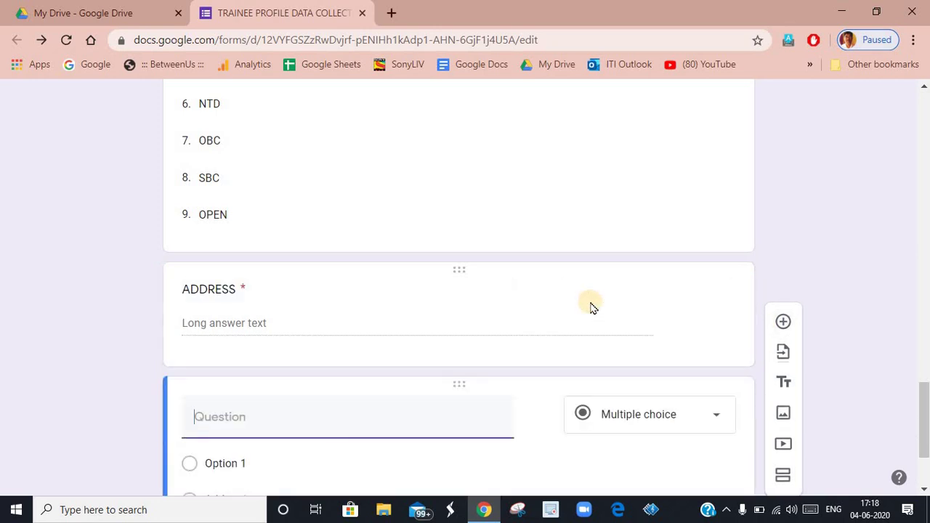
type("FULL")
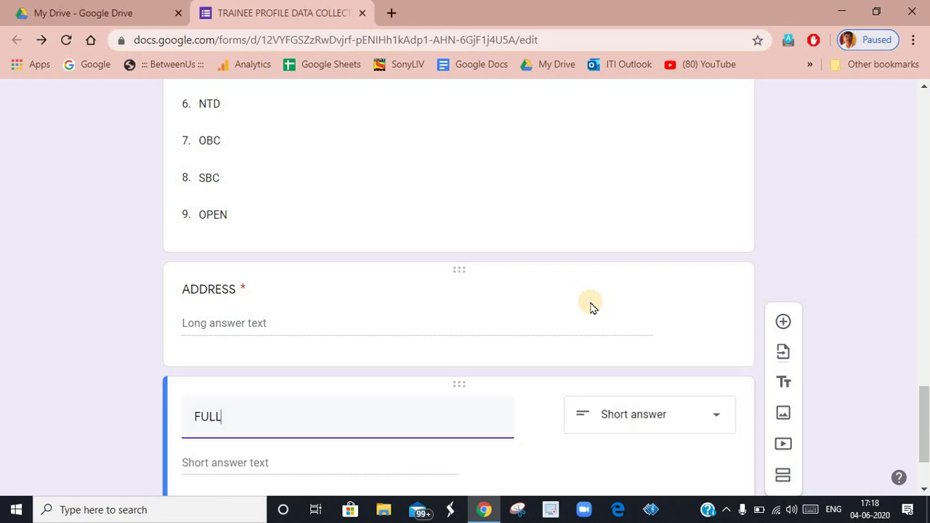
type(" NAME OF FATHER")
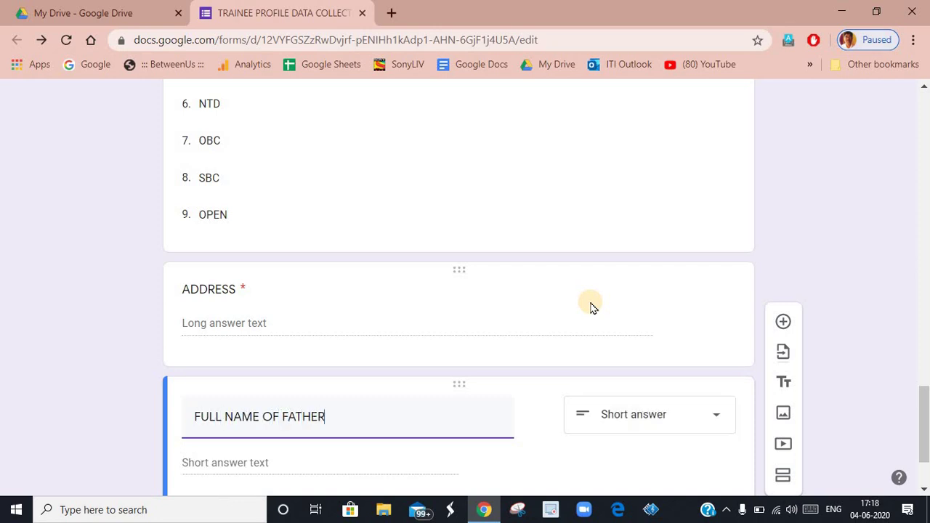
scroll(610, 349, "down", 2)
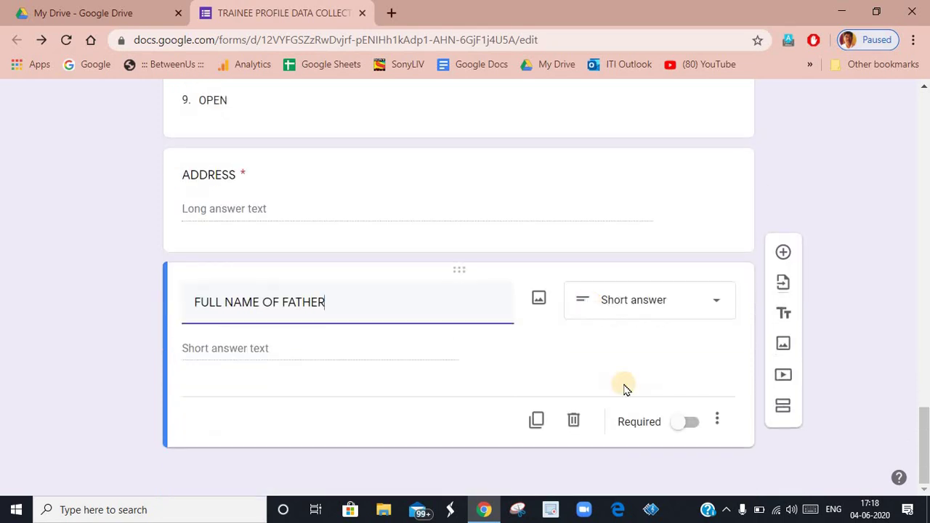
left_click(685, 421)
Add a required Short answer question titled MOTHER NAME below the father's name question
left_click(783, 282)
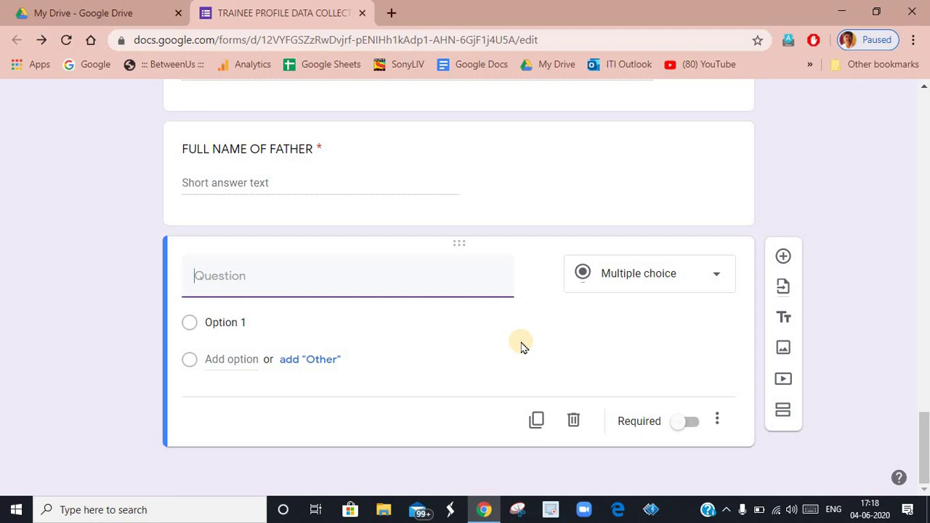
type("MOTHER NAME")
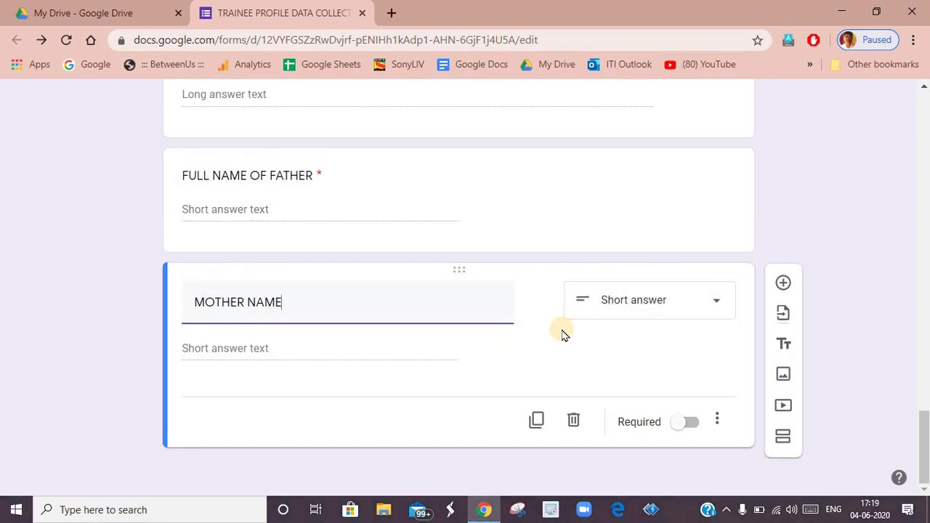
left_click(717, 420)
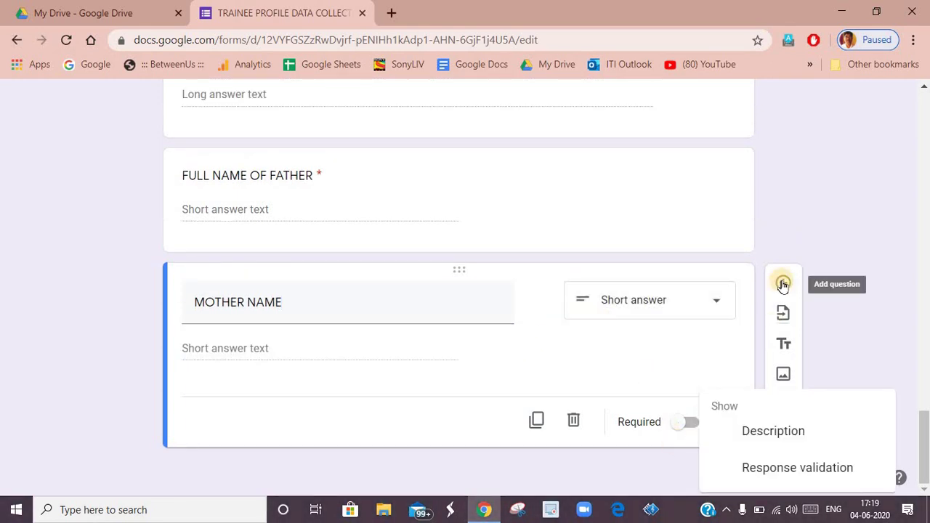
left_click(687, 424)
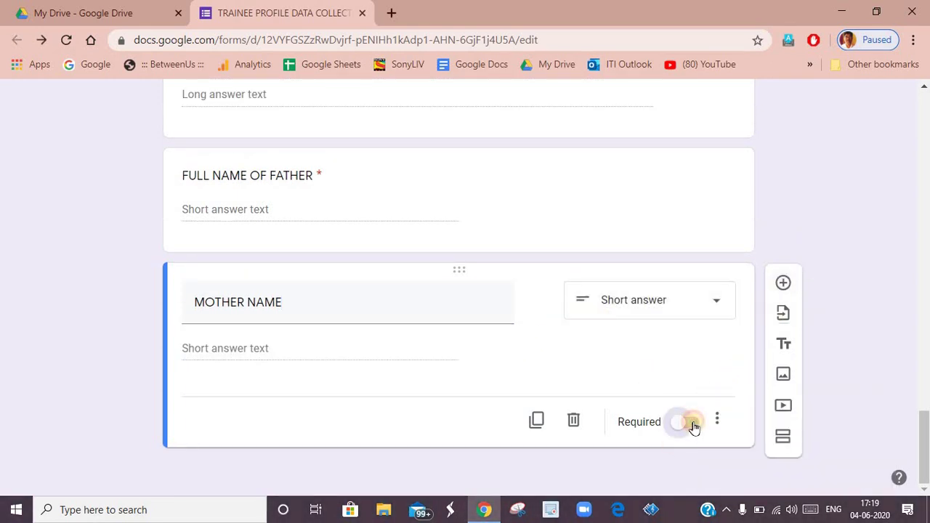
left_click(691, 424)
Add a Short answer question titled MOBILE NUMBER OF TRAINEE (PRIMARY NUMBER) below MOTHER NAME
left_click(783, 284)
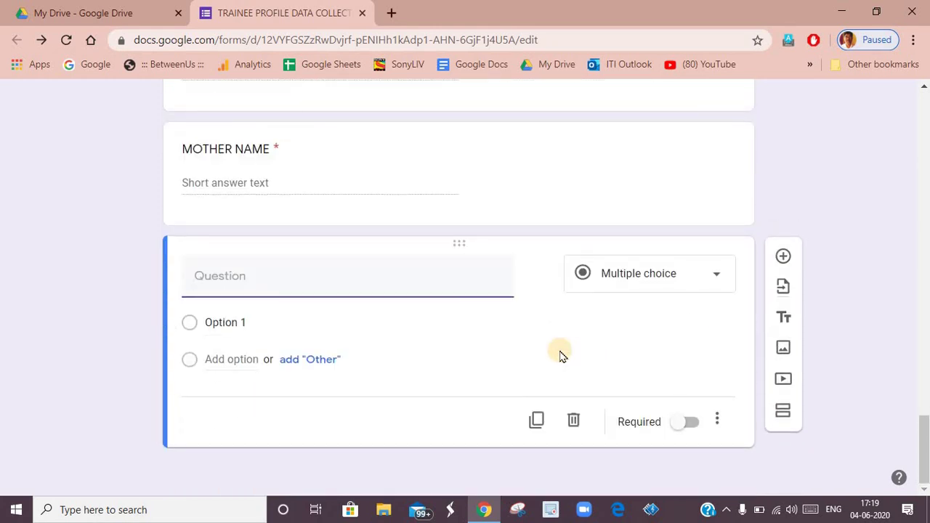
type("MOBILE NUMBER")
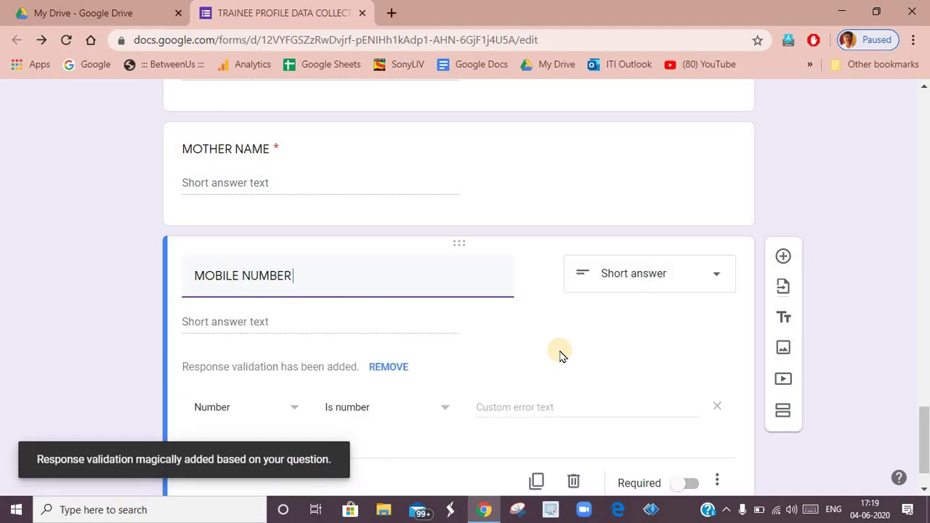
type(" OF TRAINEE (PRI")
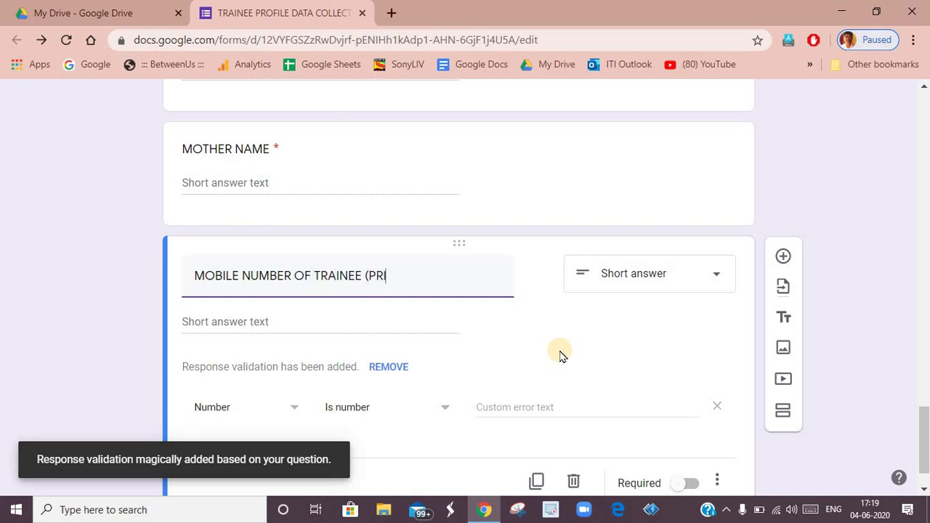
type("MARY ")
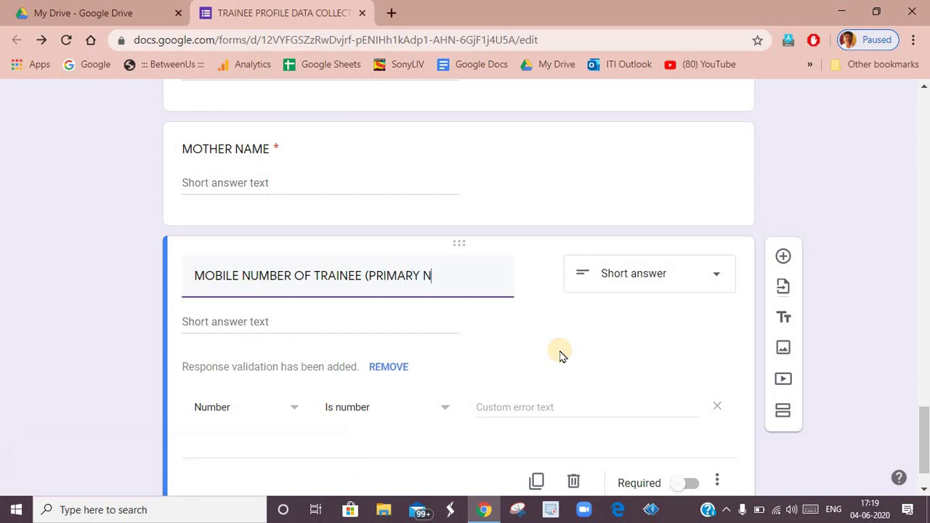
type("NUMBER")
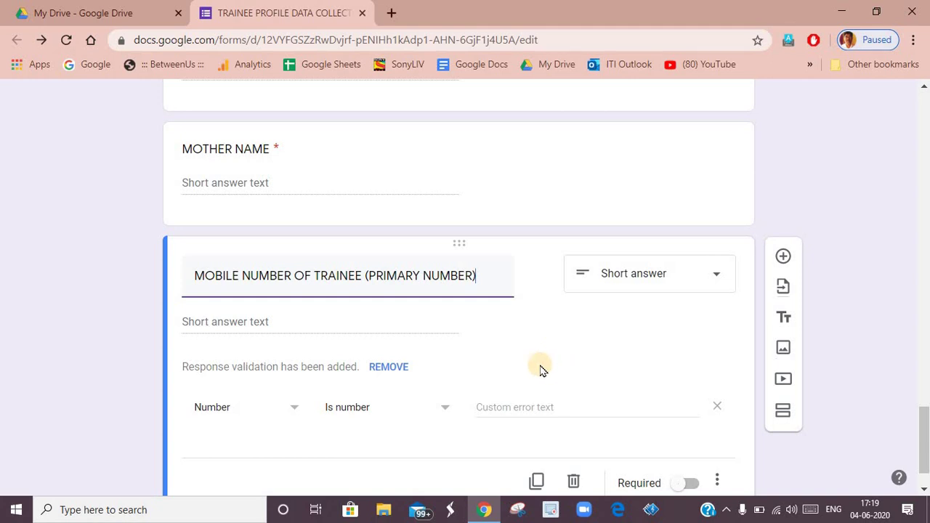
Make the primary mobile number question required and discard the blank question added below it
scroll(499, 364, "down", 2)
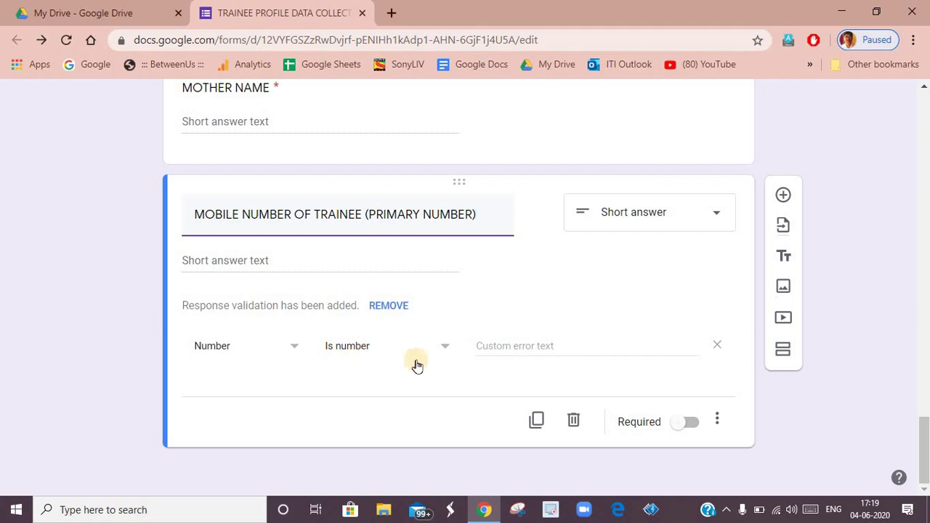
left_click(690, 424)
left_click(783, 195)
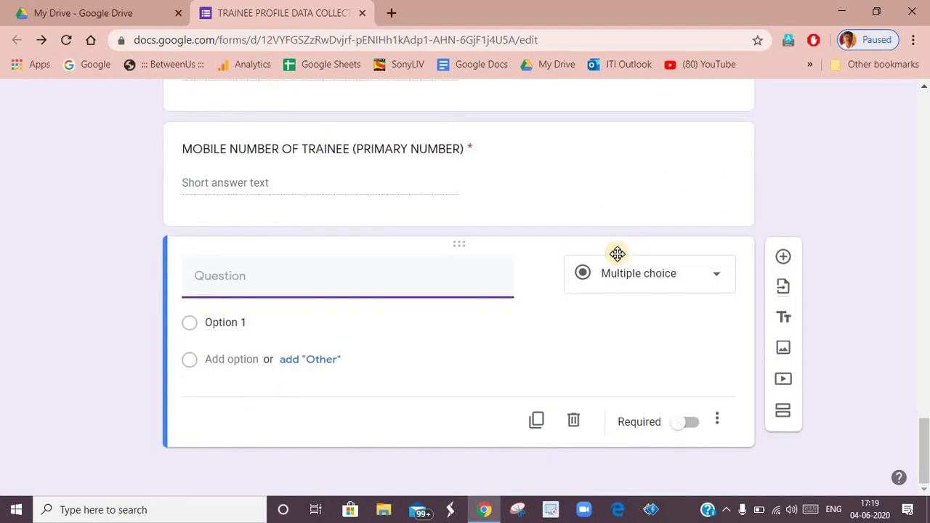
left_click(574, 423)
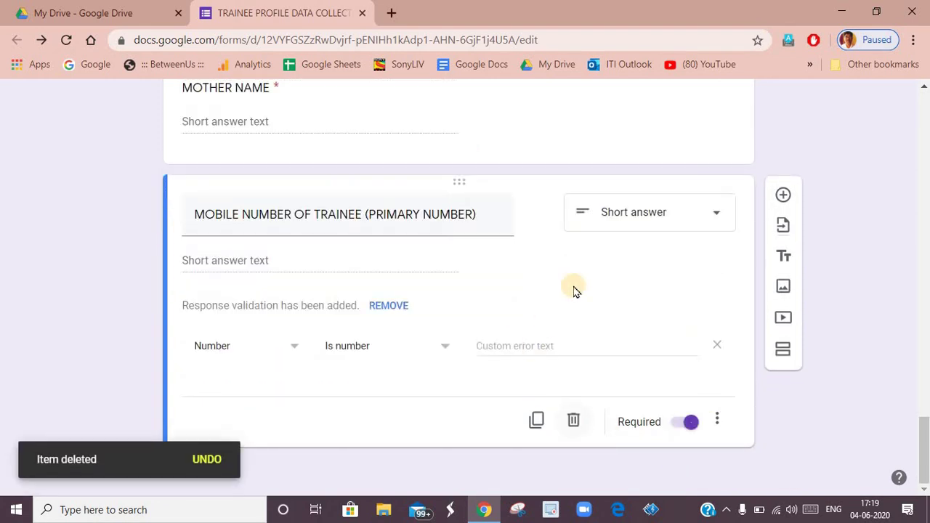
Duplicate the primary mobile number question and retitle the copy MOBILE NUMBER OF TRAINEE (SECONDARY NUMBER)
left_click(535, 421)
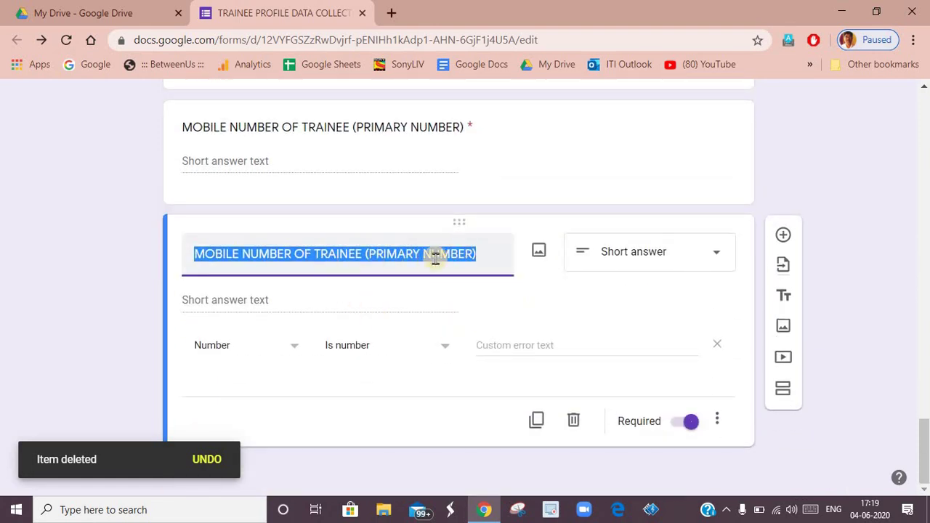
left_click(420, 254)
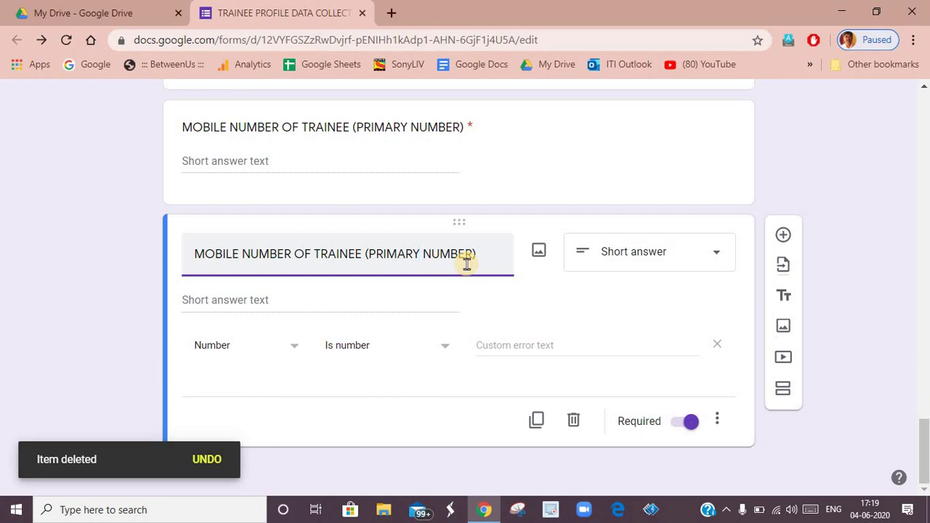
key("BackSpace")
key("BackSpace")
key("BackSpace")
key("BackSpace")
key("BackSpace")
key("BackSpace")
key("BackSpace")
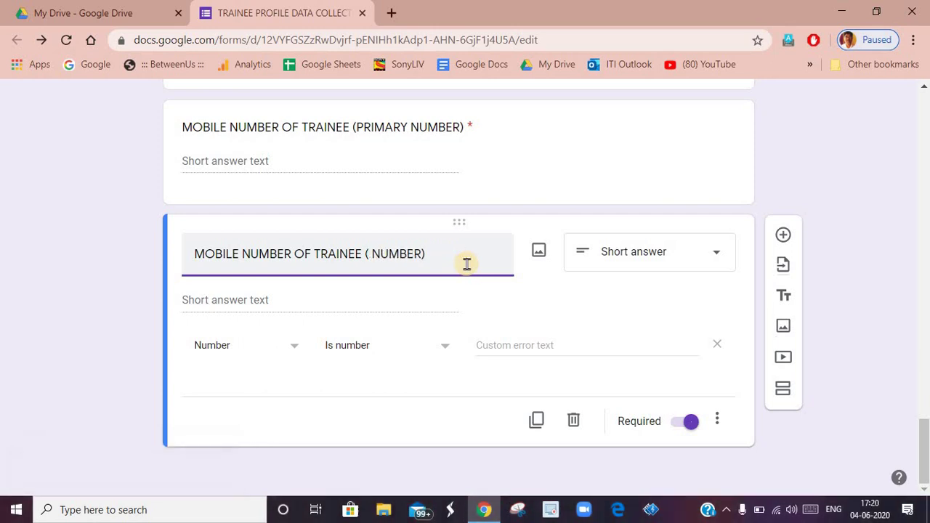
type("SEC")
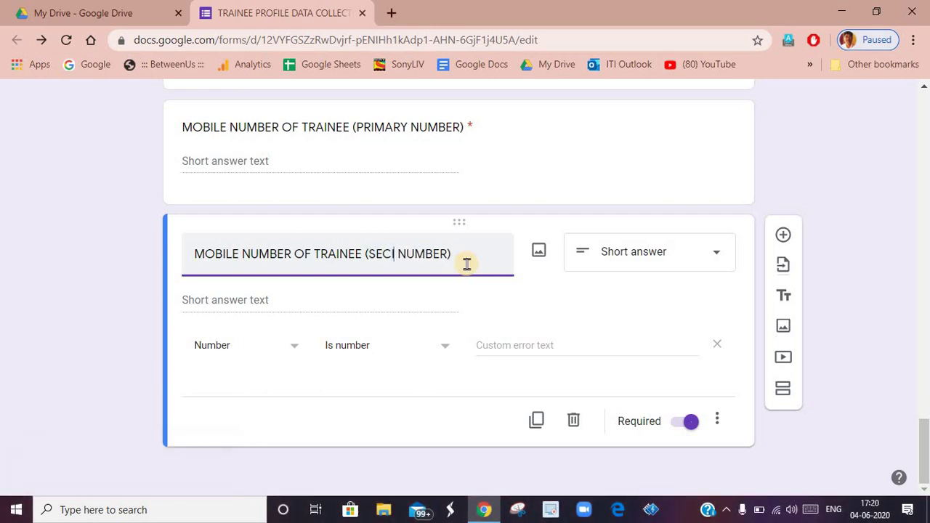
type("ONDAR")
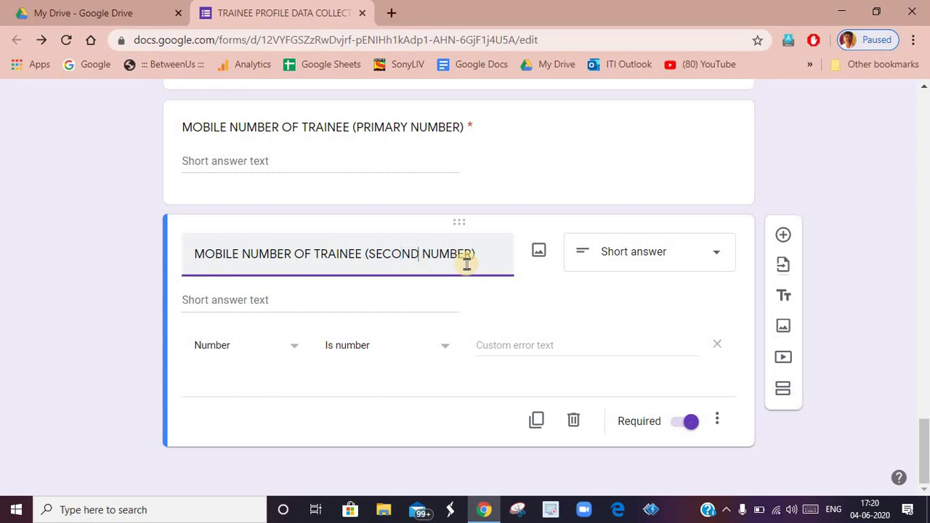
type("Y")
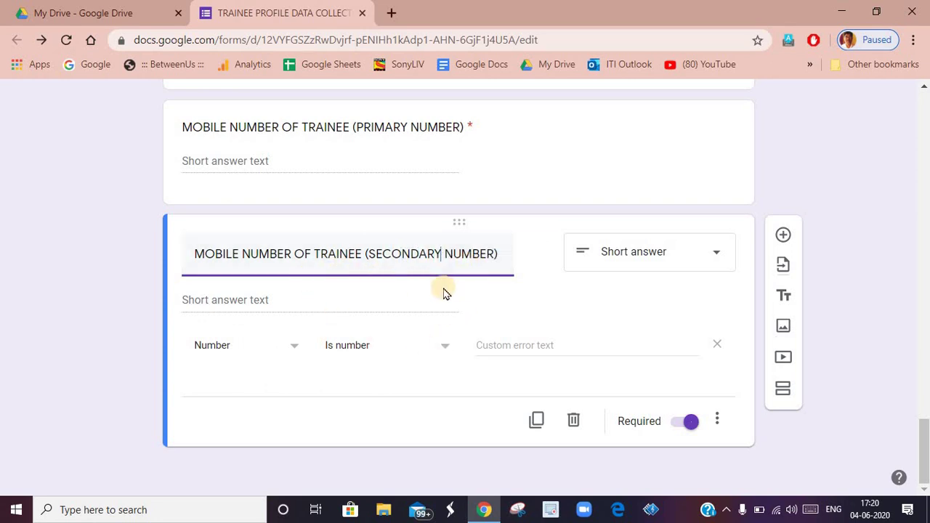
Add IF ANY inside the brackets of the secondary mobile number title and make that question optional
left_click(494, 255)
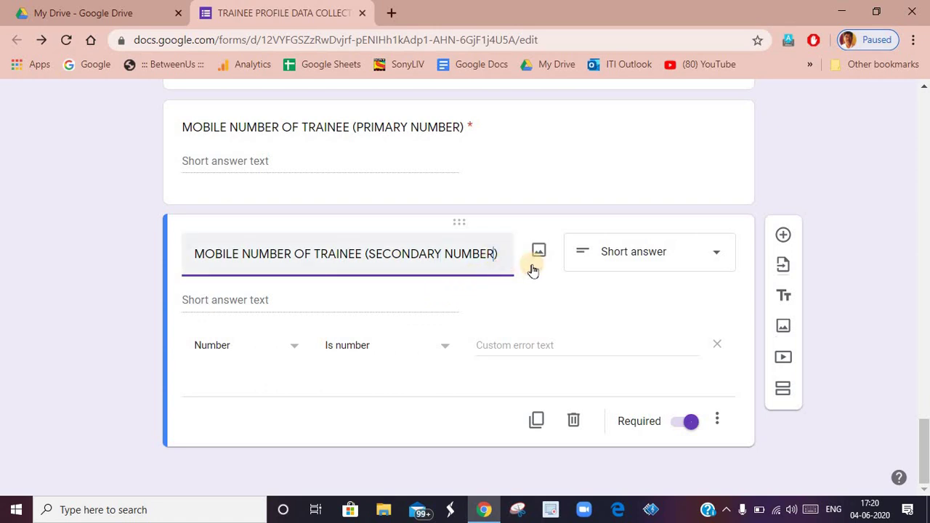
type("IF ANY")
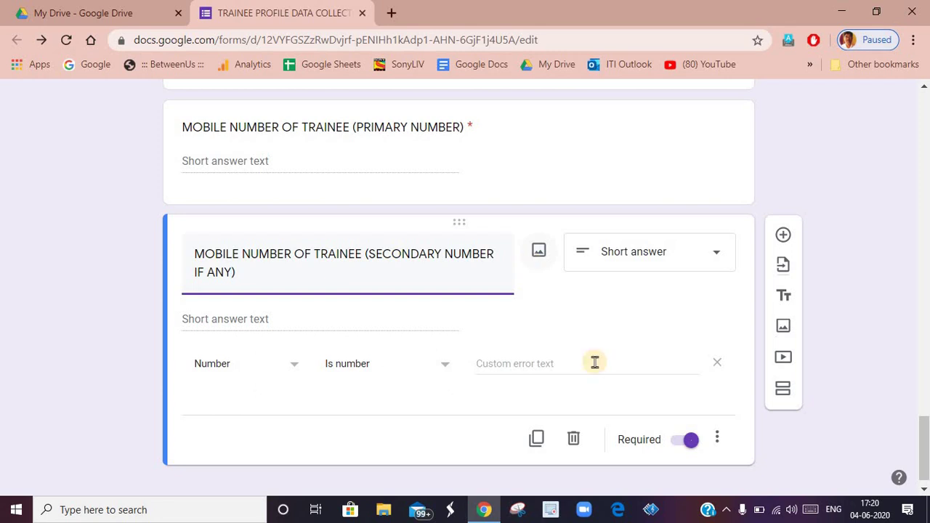
left_click(690, 440)
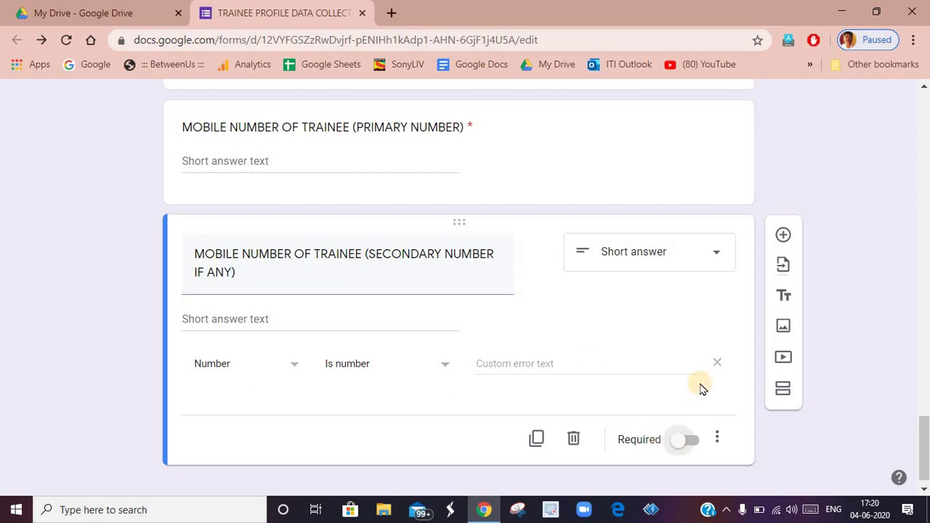
Duplicate the secondary mobile number question, retitle the copy MOBILE NUMBER OF PARENT and make it required
scroll(701, 389, "down", 1)
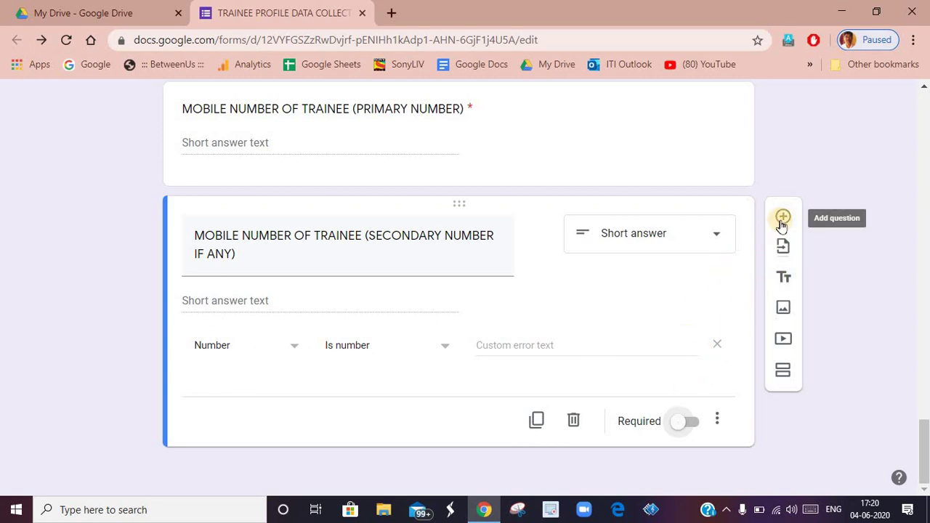
left_click(539, 421)
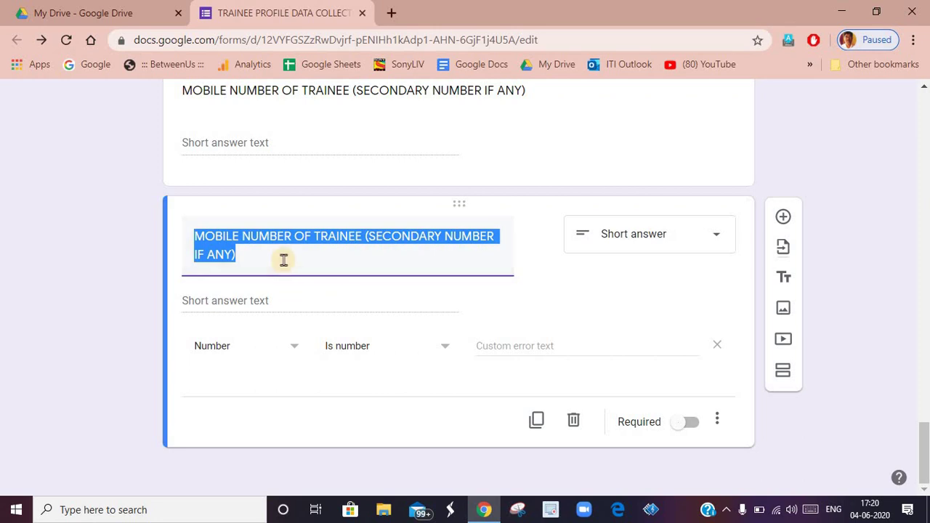
left_click(283, 260)
key("BackSpace")
key("BackSpace")
key("BackSpace")
key("BackSpace")
key("BackSpace")
key("BackSpace")
key("BackSpace")
key("BackSpace")
key("BackSpace")
key("BackSpace")
key("BackSpace")
key("BackSpace")
key("BackSpace")
key("BackSpace")
key("BackSpace")
key("BackSpace")
key("BackSpace")
key("BackSpace")
key("BackSpace")
key("BackSpace")
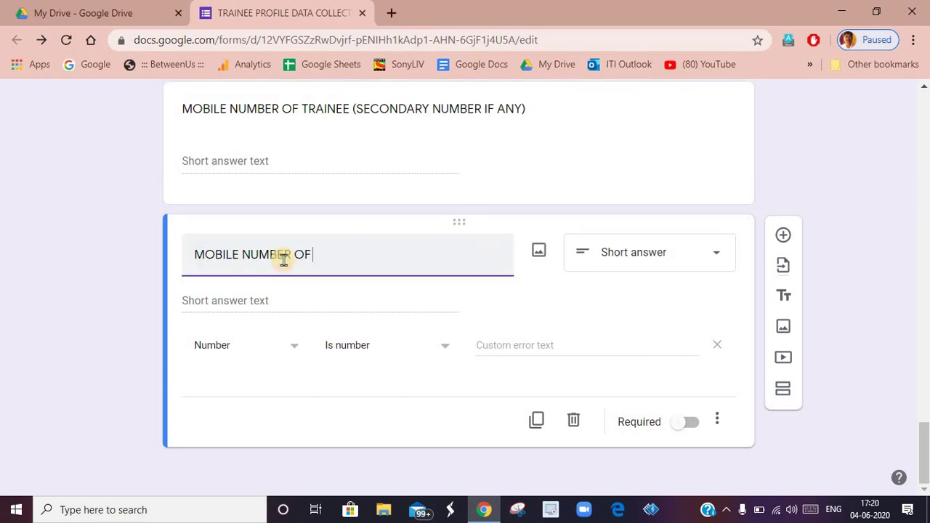
type("PARENT")
left_click(690, 422)
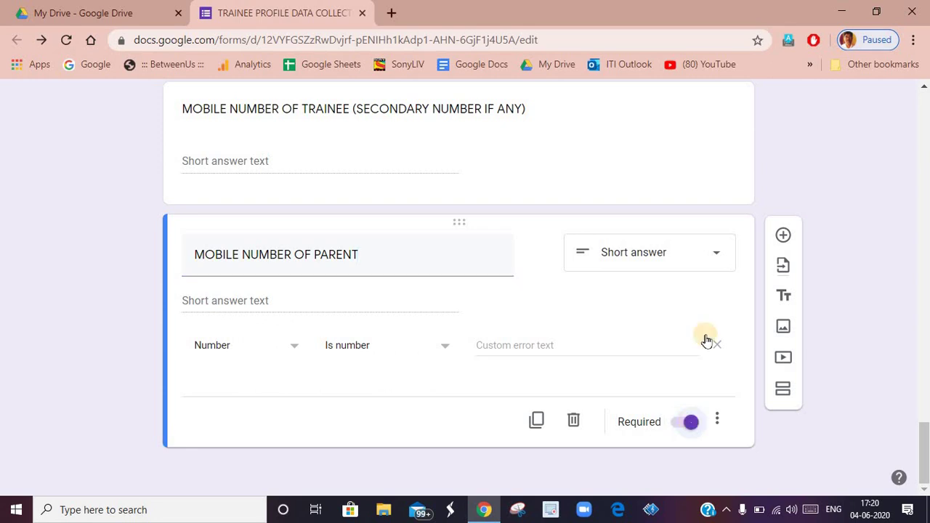
Add a required Multiple choice question titled WETHER MSCIT PASSED with the options Yes and No
left_click(783, 237)
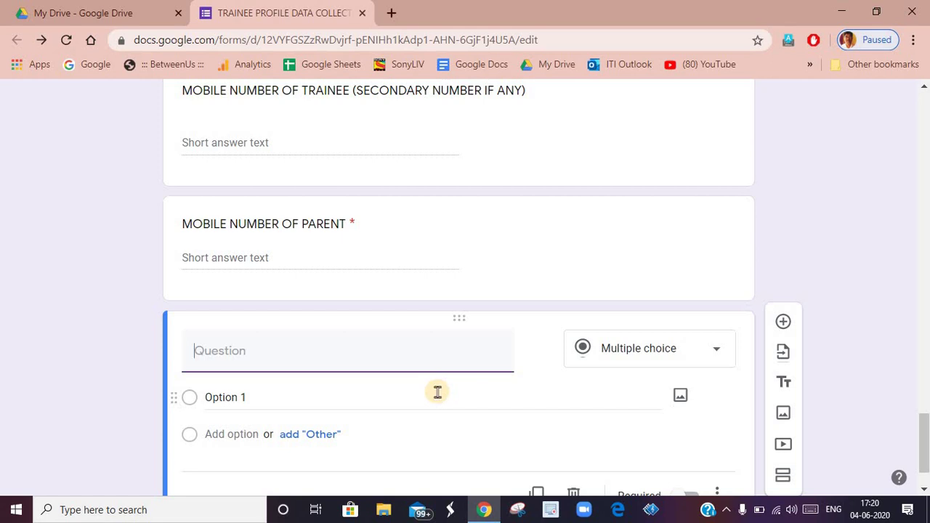
type("WETHER MSCIT")
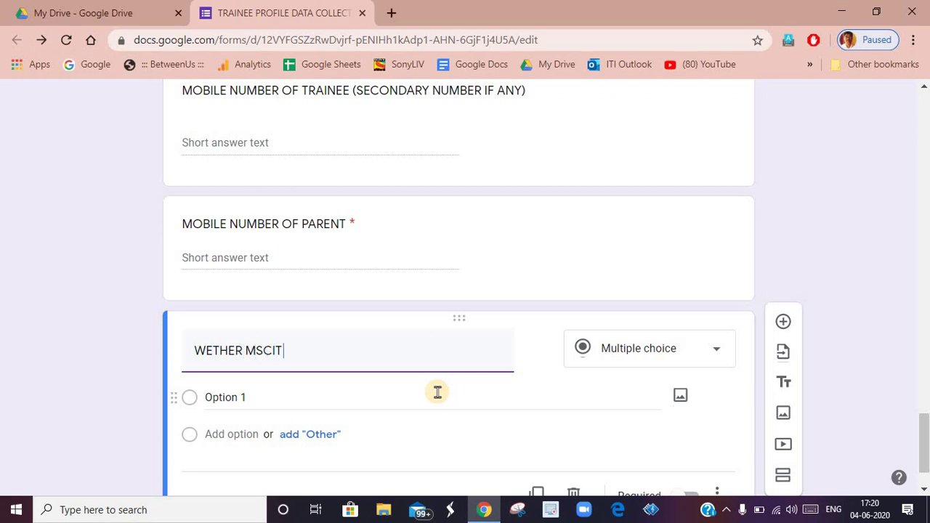
type(" PASSED")
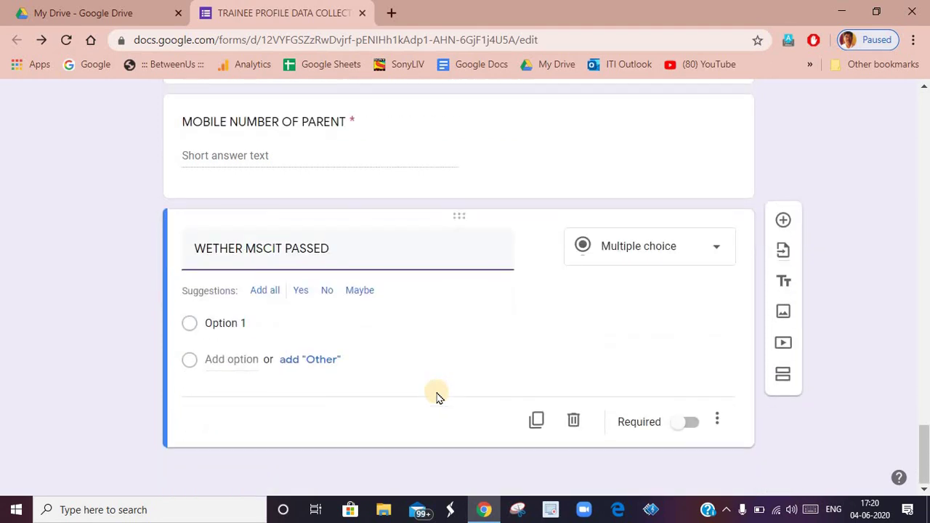
left_click(299, 292)
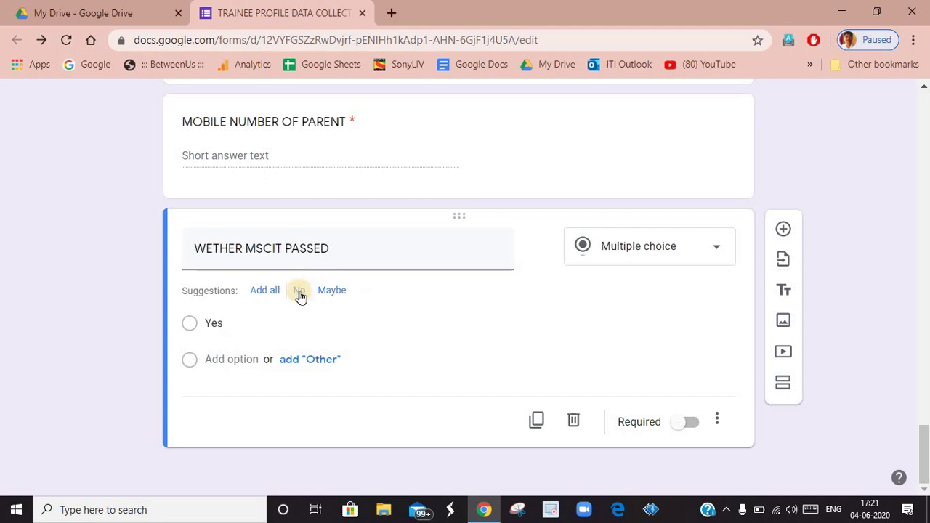
left_click(245, 354)
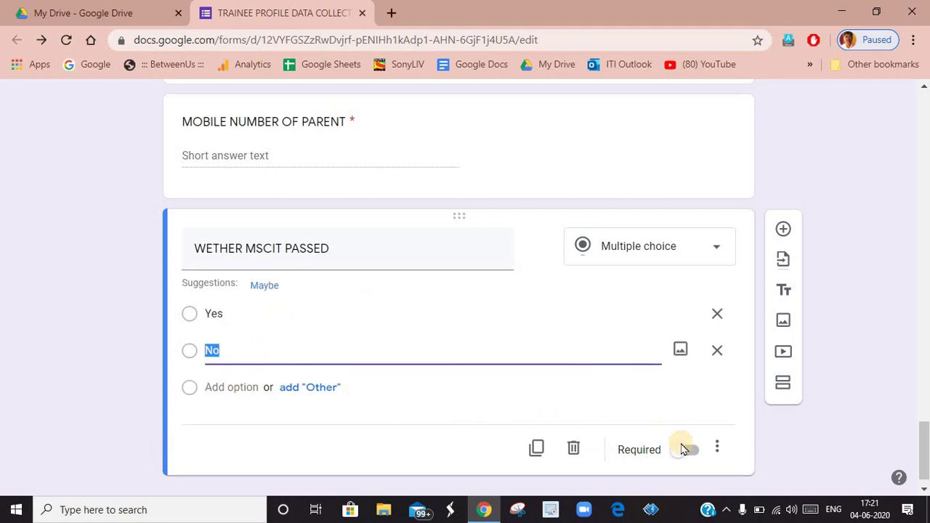
left_click(686, 450)
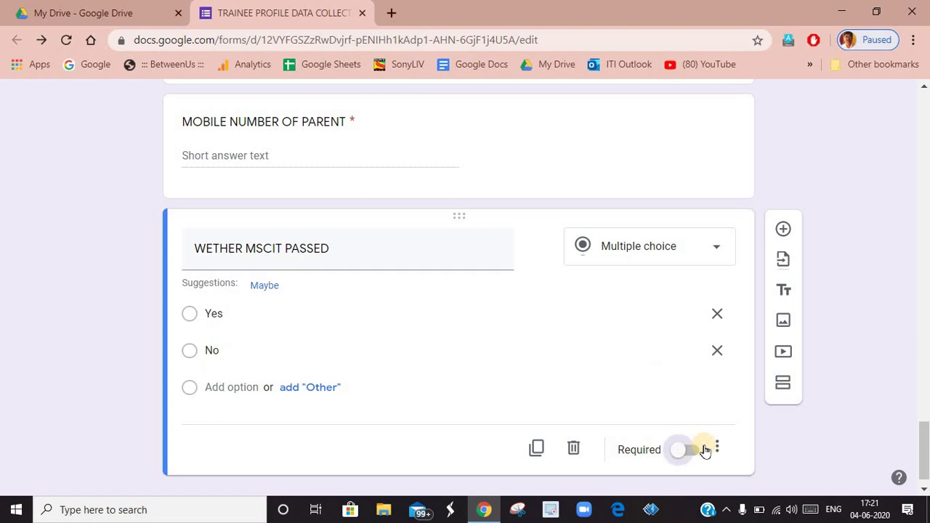
Add a question titled UPLOAD YOUR IDENTITY SIZE PHOTO below the MSCIT question
left_click(784, 235)
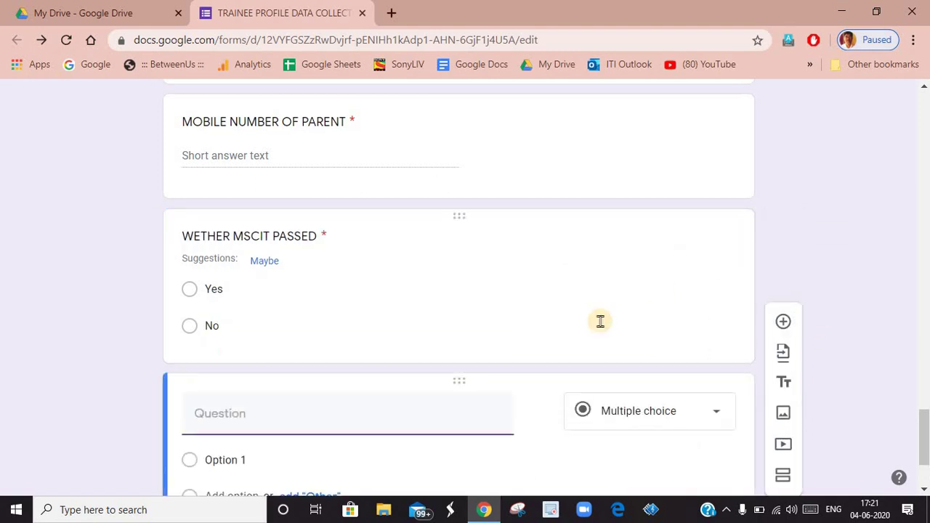
type("UPLOAD YOUR")
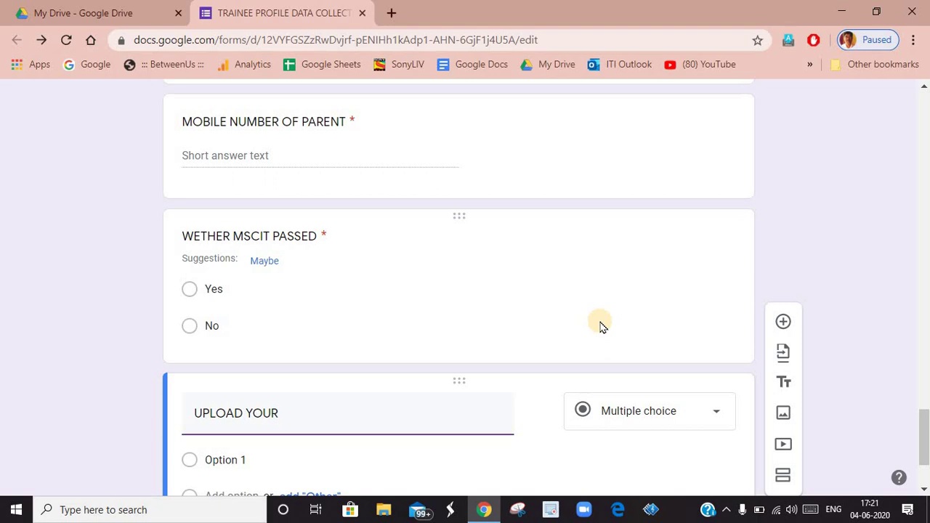
type(" IDR")
type("ENT")
type("ITY SIZE")
type(" PHOTO")
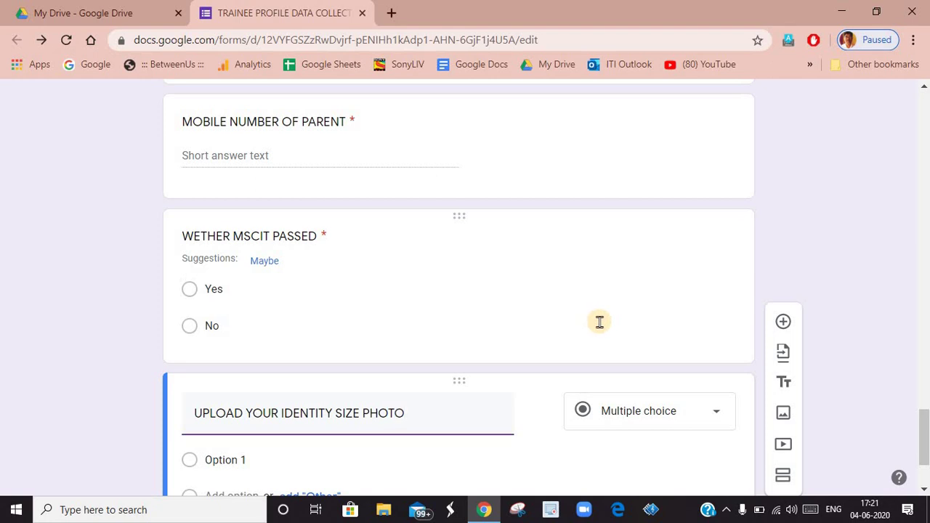
Change the identity photo question to File upload and allow respondents to upload files to Drive
scroll(594, 325, "down", 2)
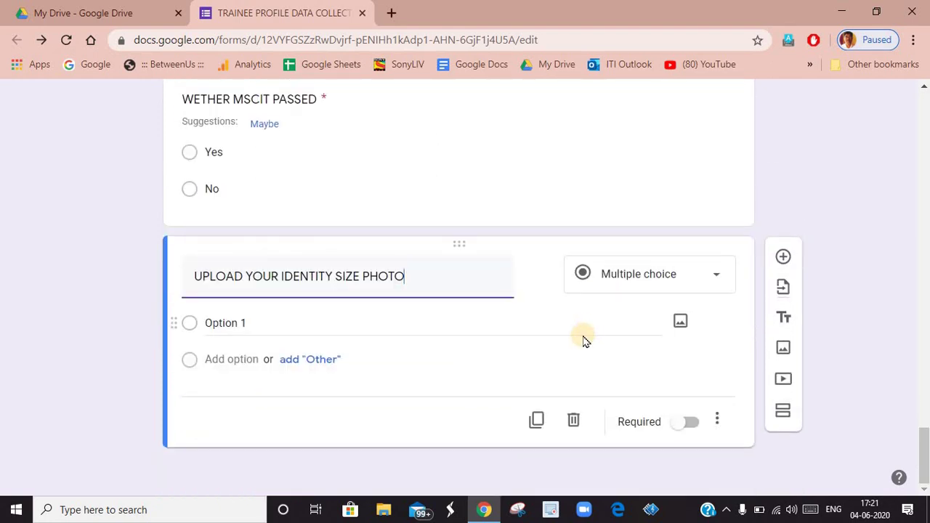
left_click(715, 279)
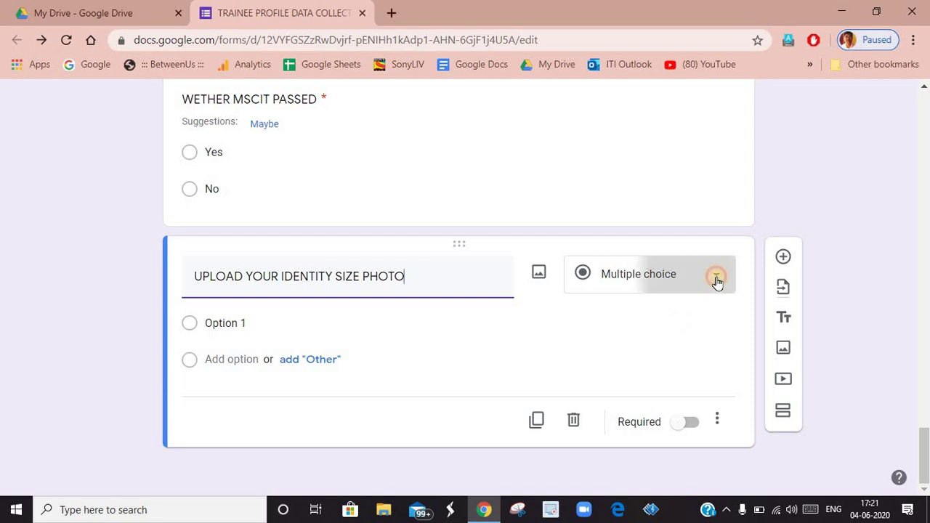
scroll(637, 359, "down", 2)
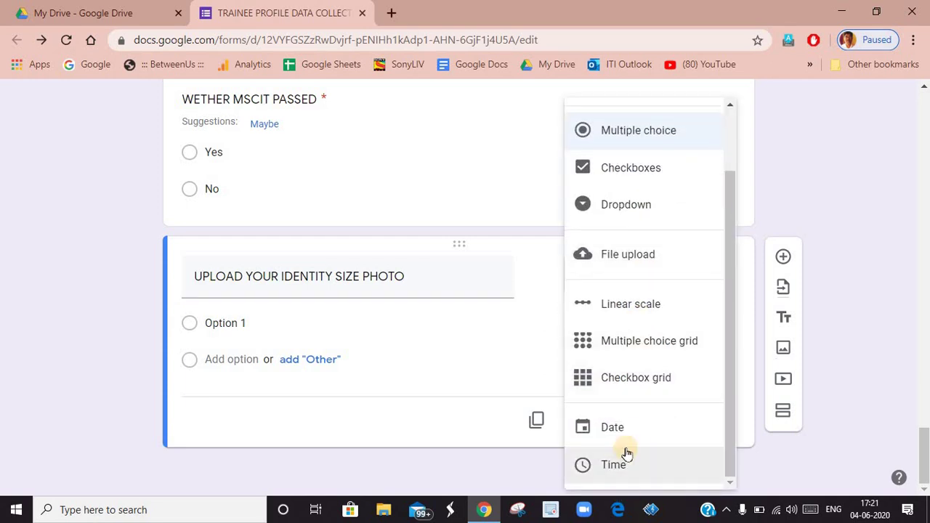
left_click(627, 266)
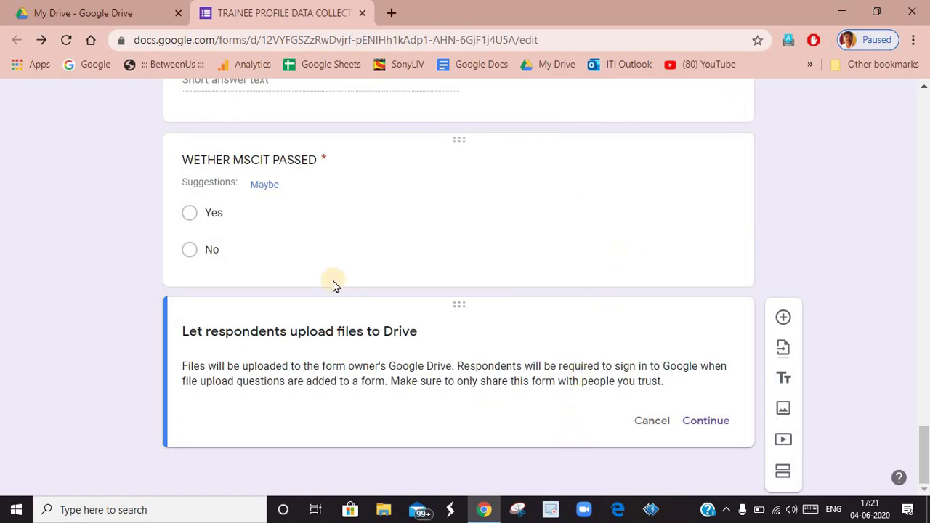
left_click(707, 421)
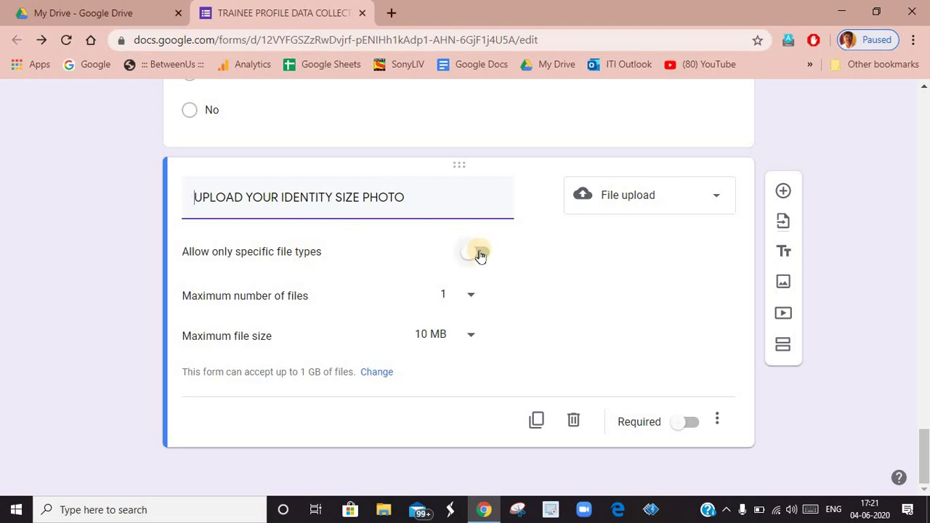
Restrict the photo upload to Image files with a maximum file size of 10 MB
left_click(478, 253)
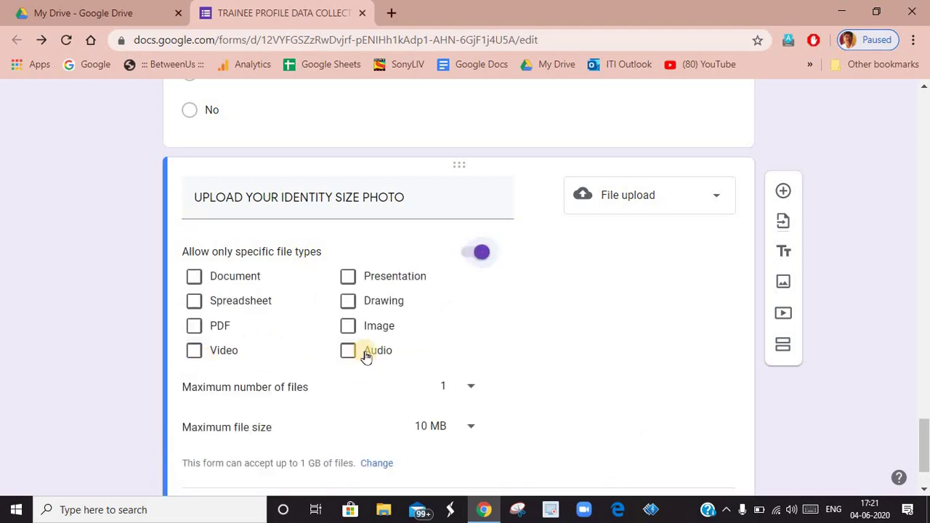
left_click(348, 326)
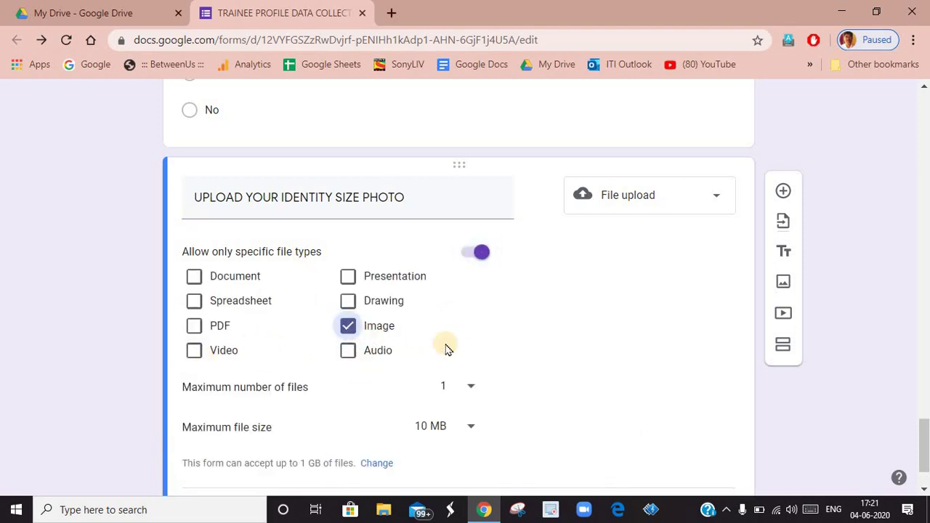
scroll(587, 349, "down", 2)
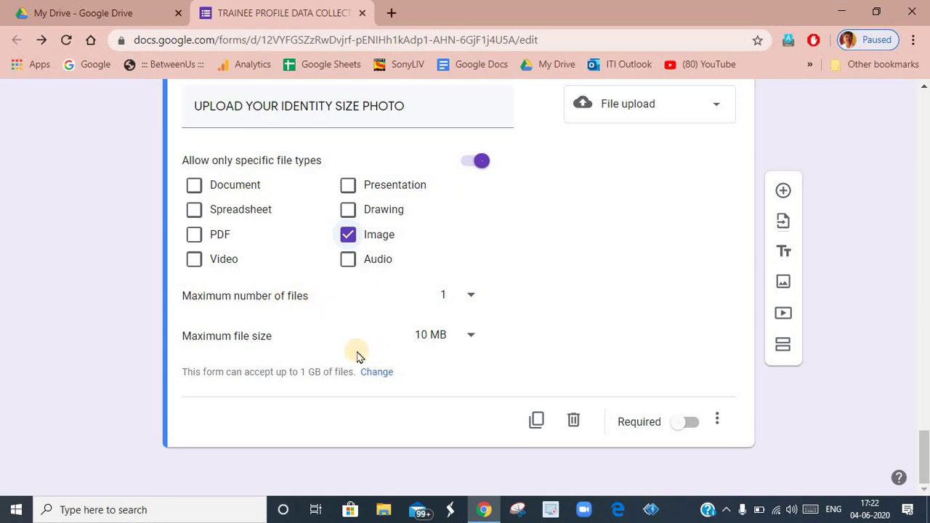
left_click(473, 338)
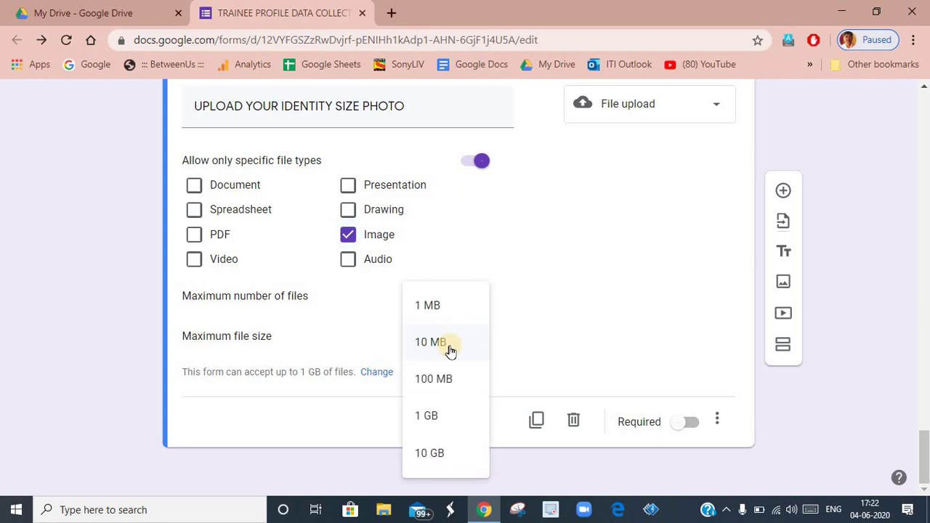
left_click(449, 345)
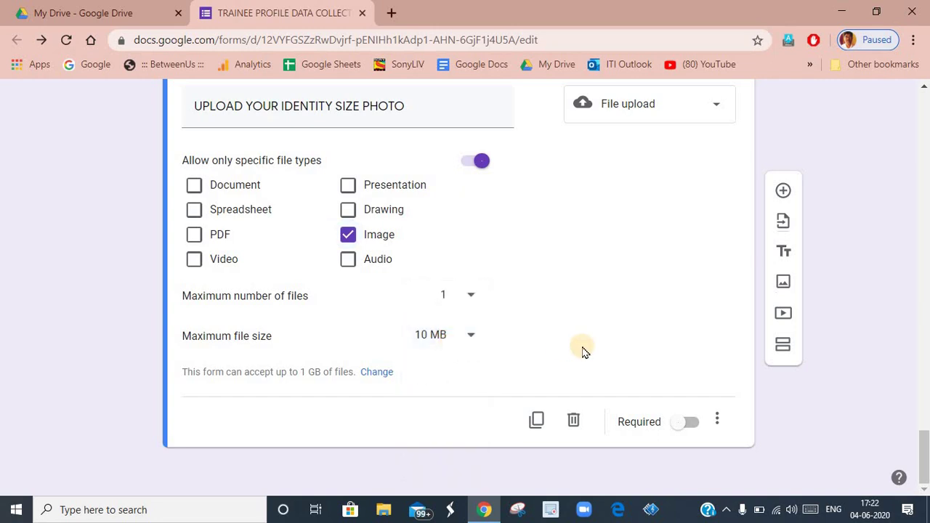
Append (FILE SIZE SHOULD BE BELOW 10 MB) to the identity photo question's title and make the question required
scroll(380, 400, "up", 5)
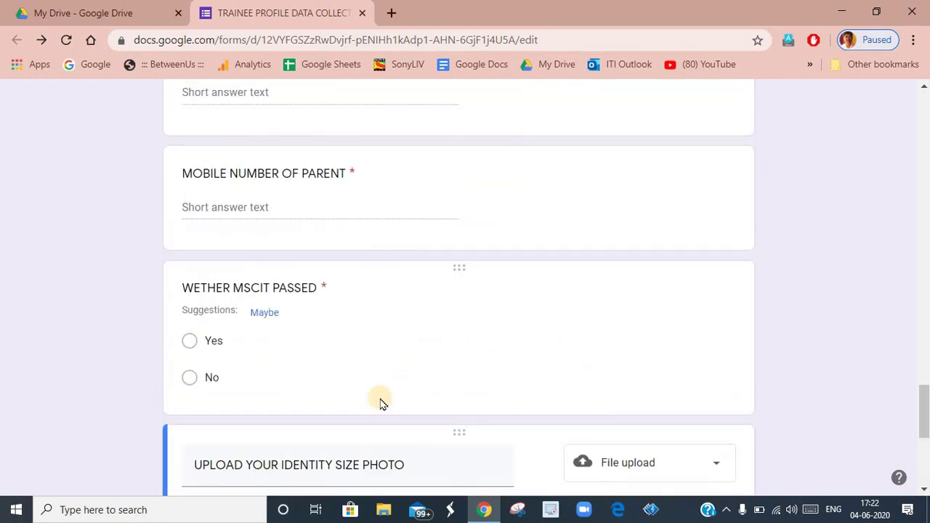
scroll(364, 407, "down", 5)
scroll(339, 282, "up", 5)
scroll(296, 393, "down", 3)
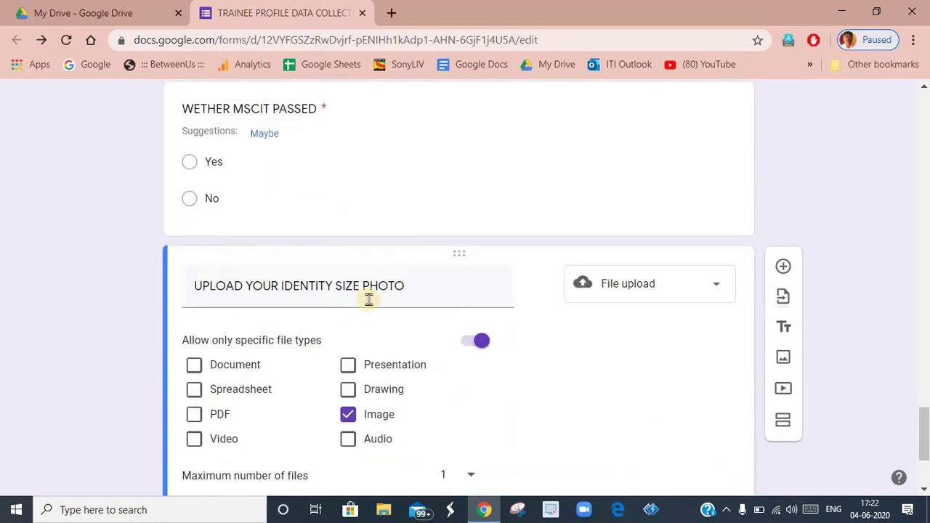
triple_click(421, 291)
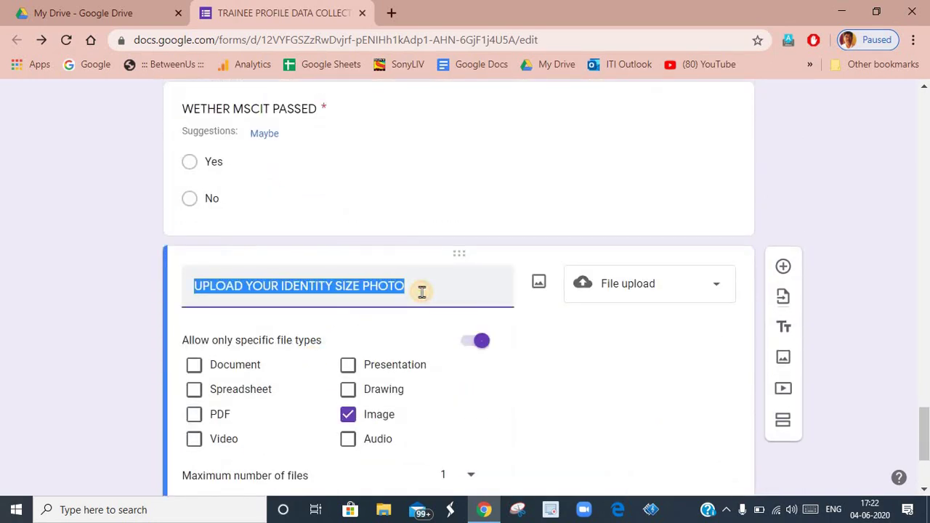
left_click(444, 292)
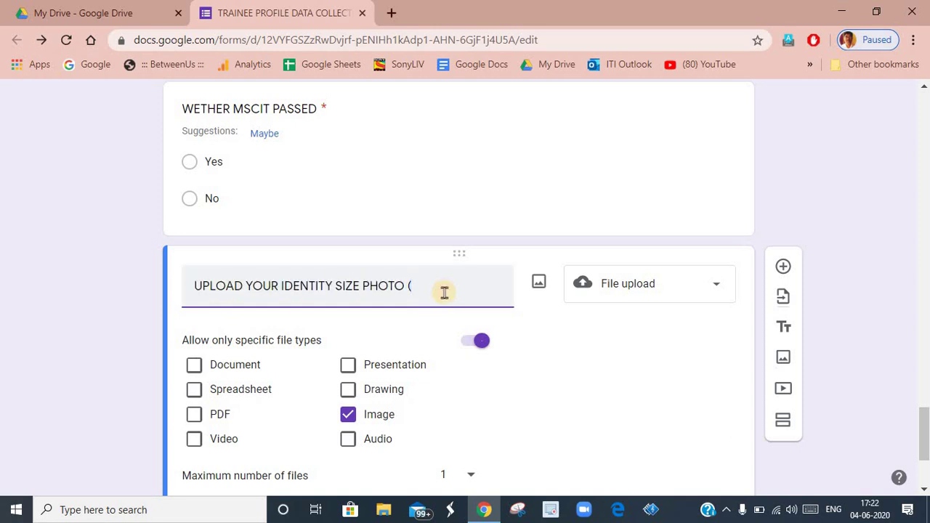
type("(FILE SIZE SHOULD B")
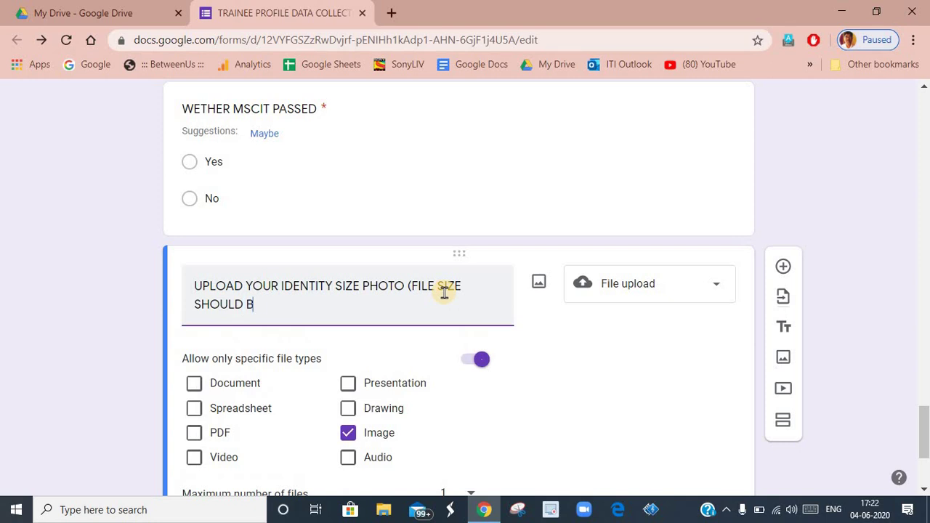
type("E BELOW 10 MB")
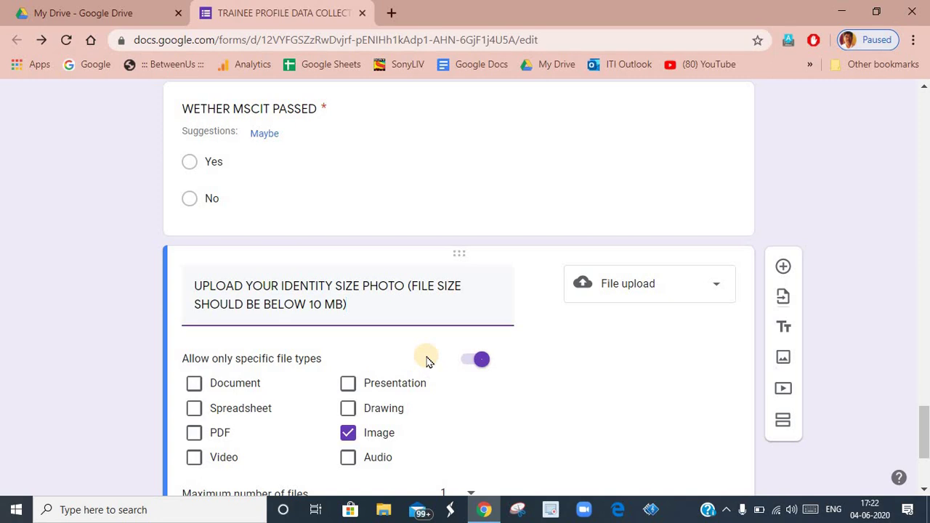
scroll(428, 361, "down", 3)
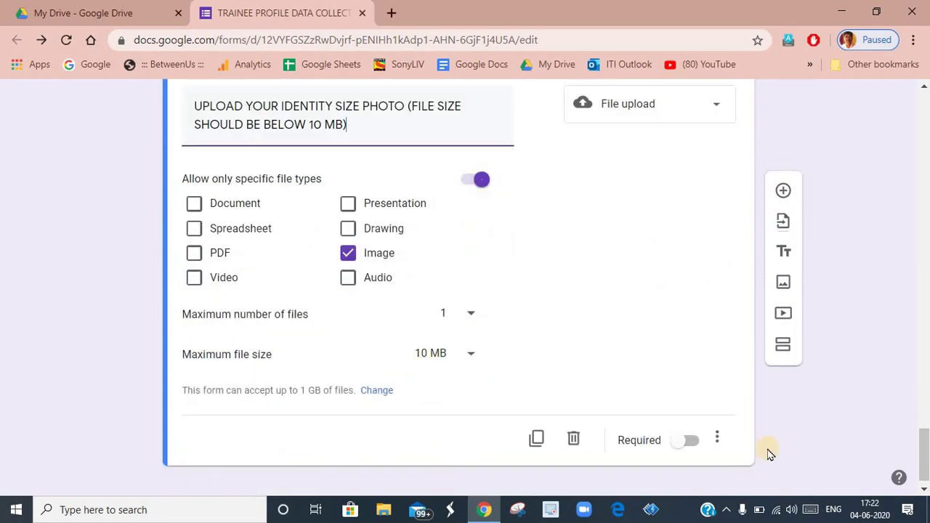
left_click(692, 441)
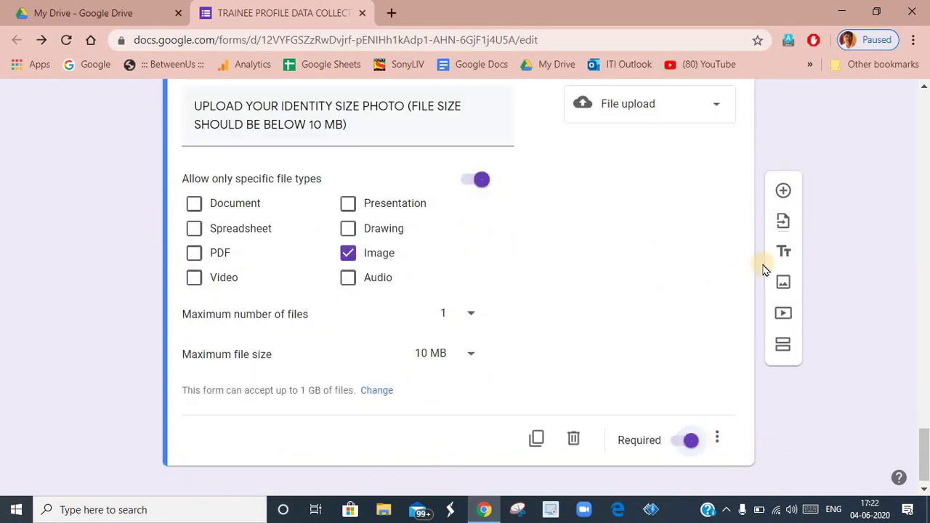
Add a Paragraph question titled REMARKS IF ANY below the identity photo upload
left_click(782, 190)
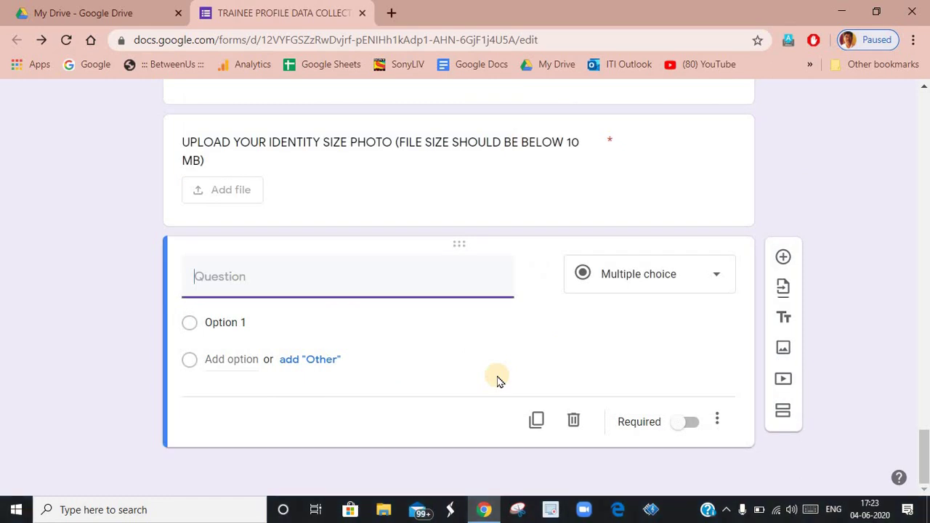
type("REMARKS IF A")
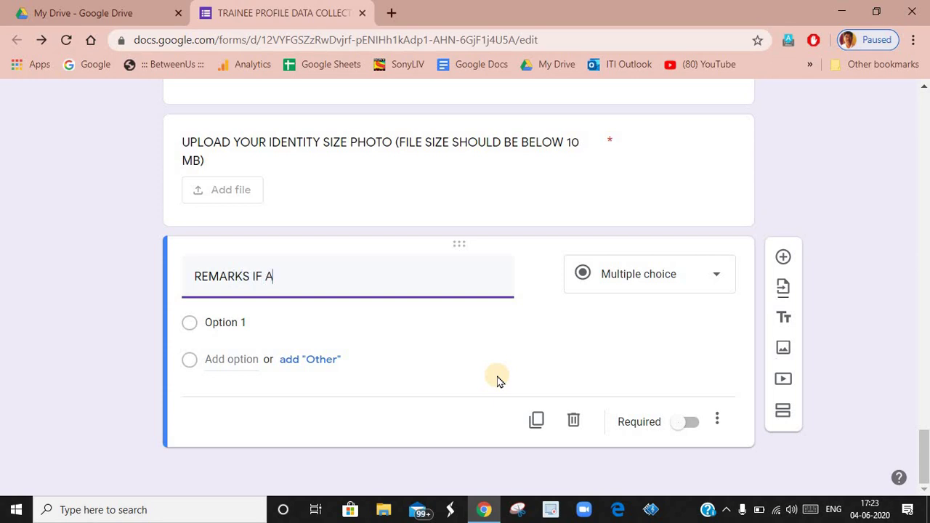
type("NY")
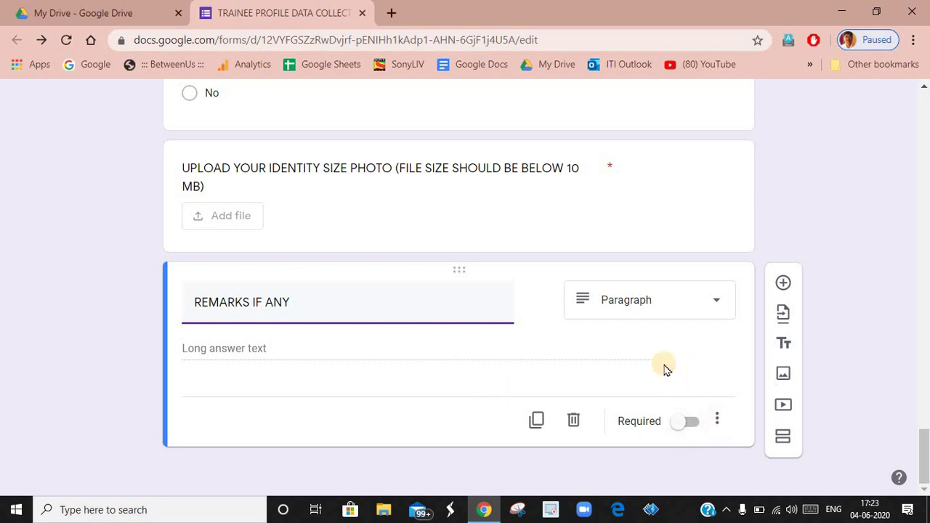
Turn on email notifications for new responses to the form
scroll(663, 369, "up", 20)
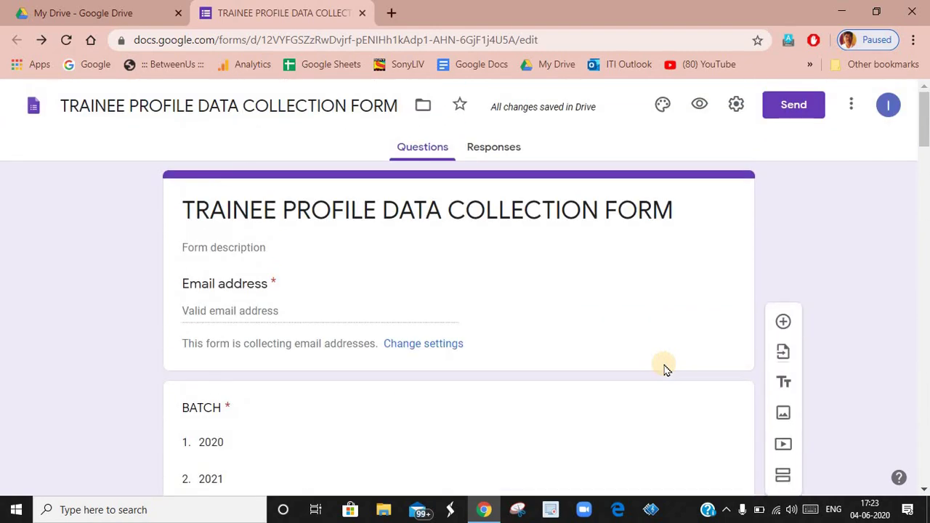
left_click(498, 149)
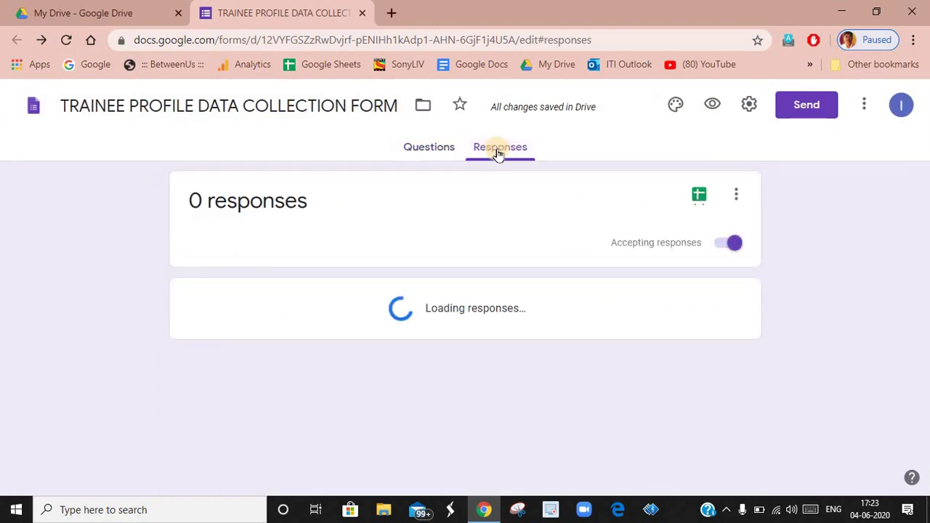
left_click(736, 194)
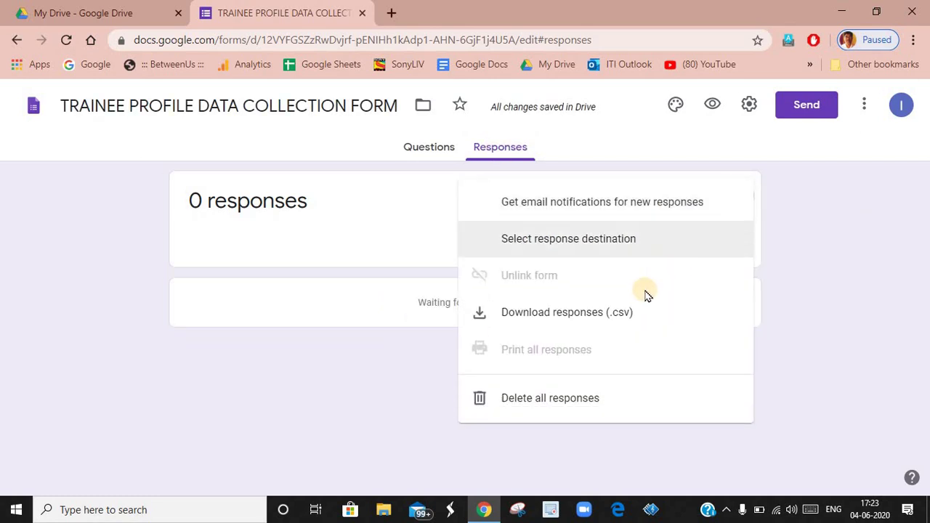
left_click(546, 207)
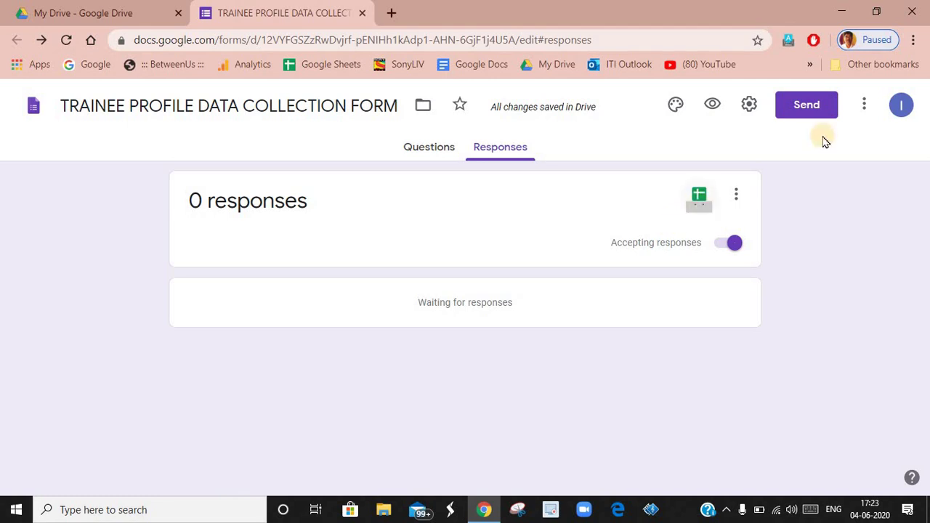
Create a new spreadsheet with the suggested name as the form's response destination
left_click(698, 198)
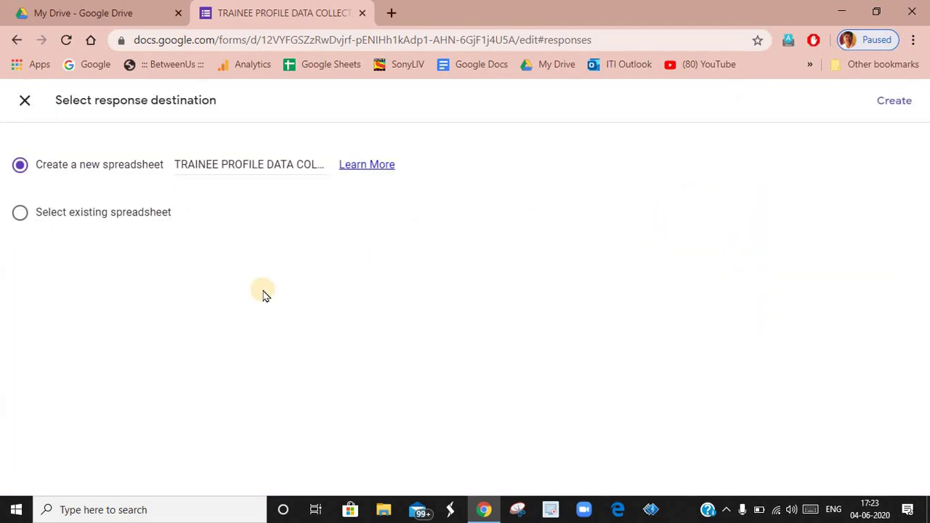
left_click(892, 108)
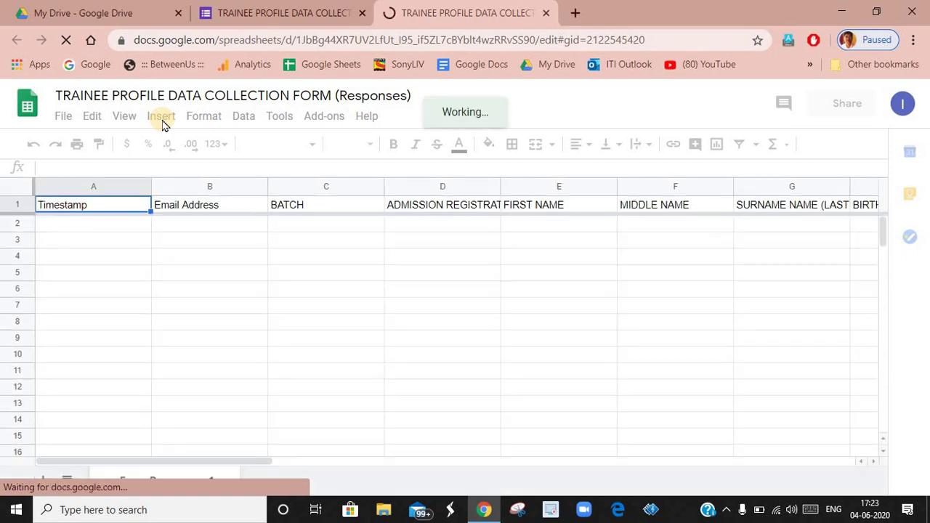
Return to the form's questions, preview the form as respondents see it, and look through all its fields
left_click(298, 15)
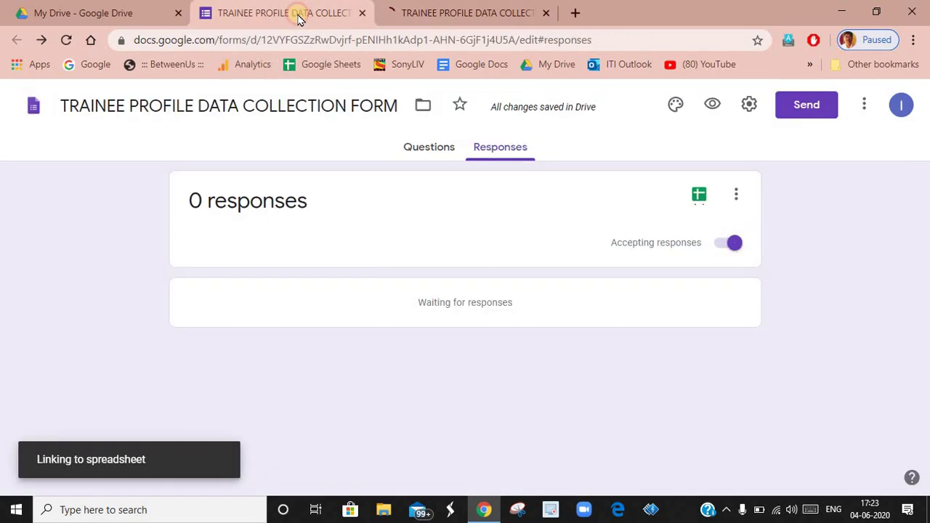
left_click(427, 152)
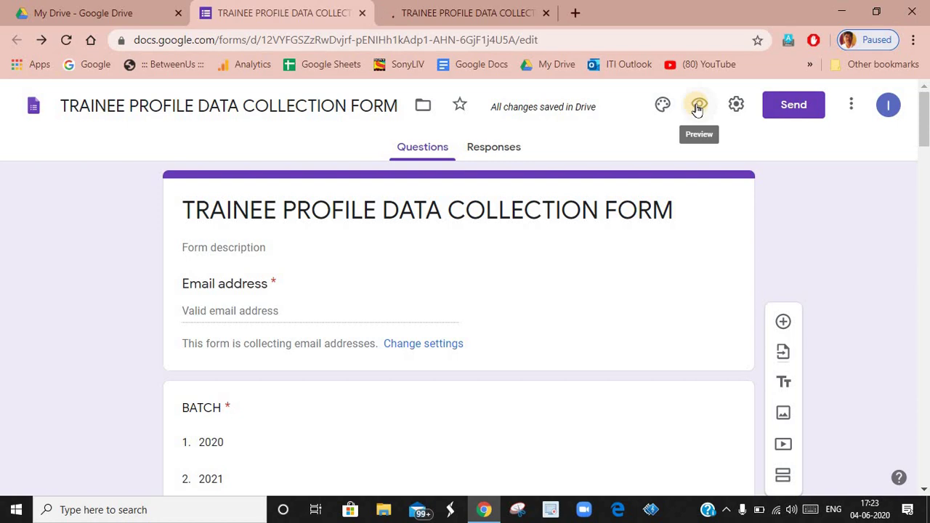
left_click(697, 107)
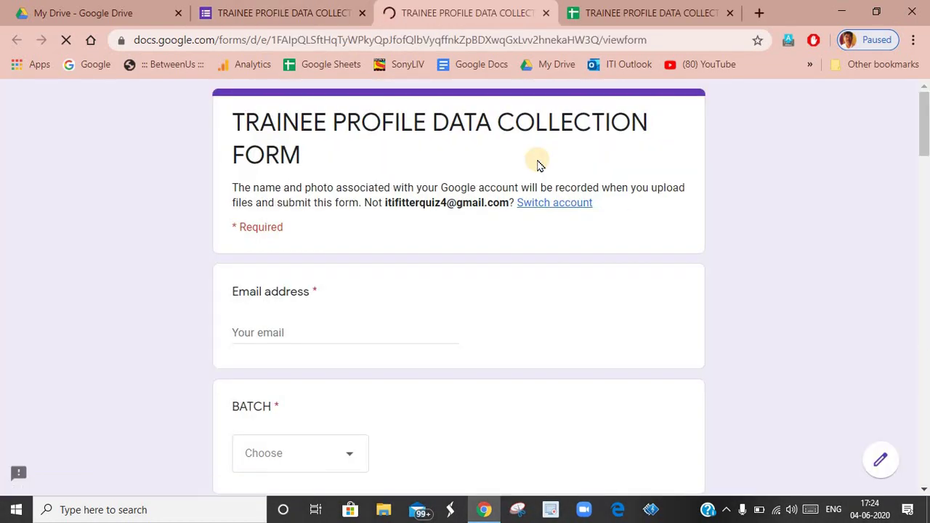
scroll(538, 163, "down", 20)
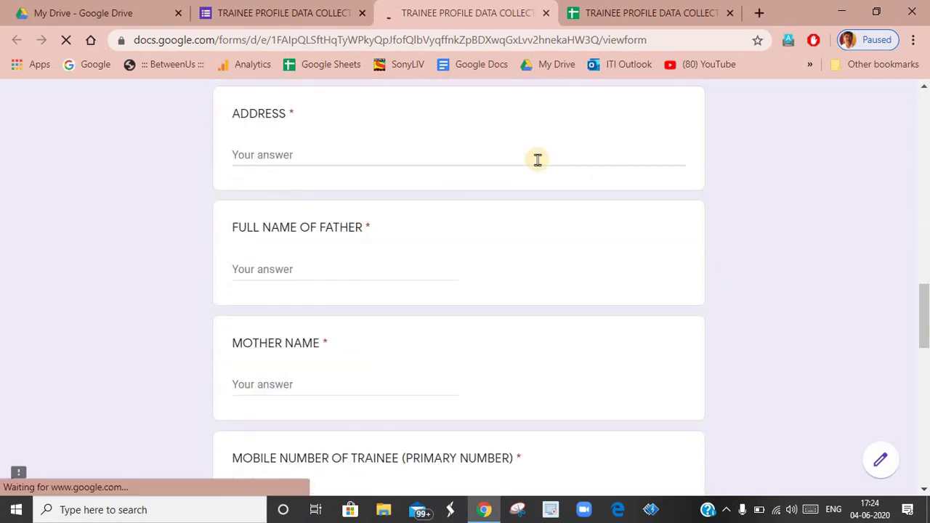
scroll(537, 161, "down", 5)
scroll(372, 179, "up", 10)
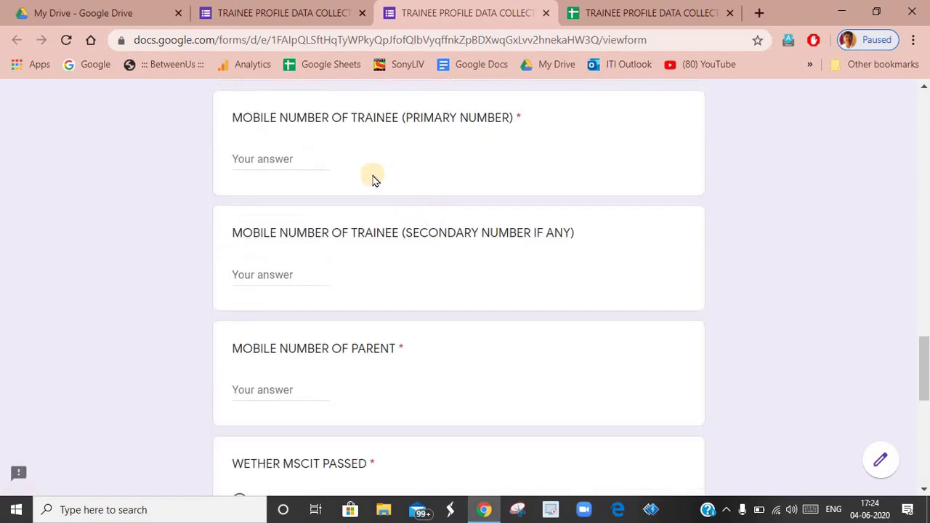
scroll(373, 178, "up", 10)
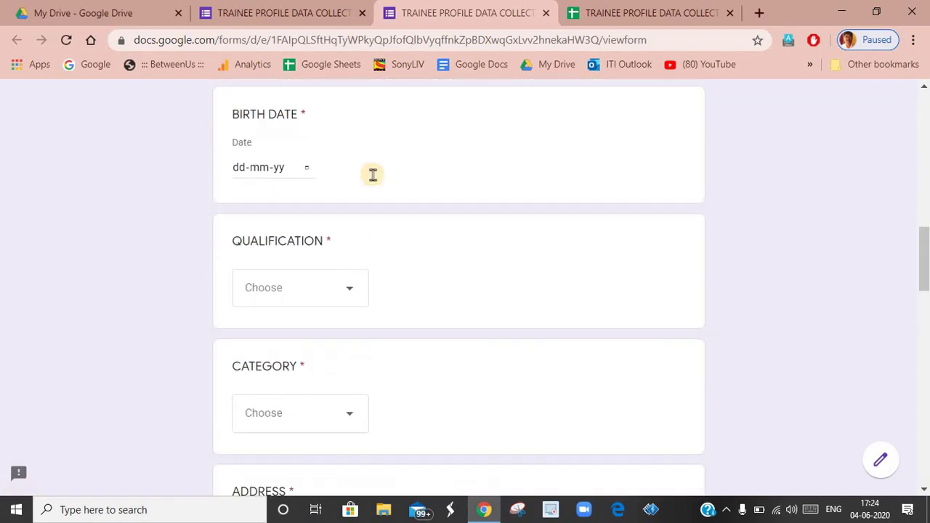
scroll(373, 179, "down", 15)
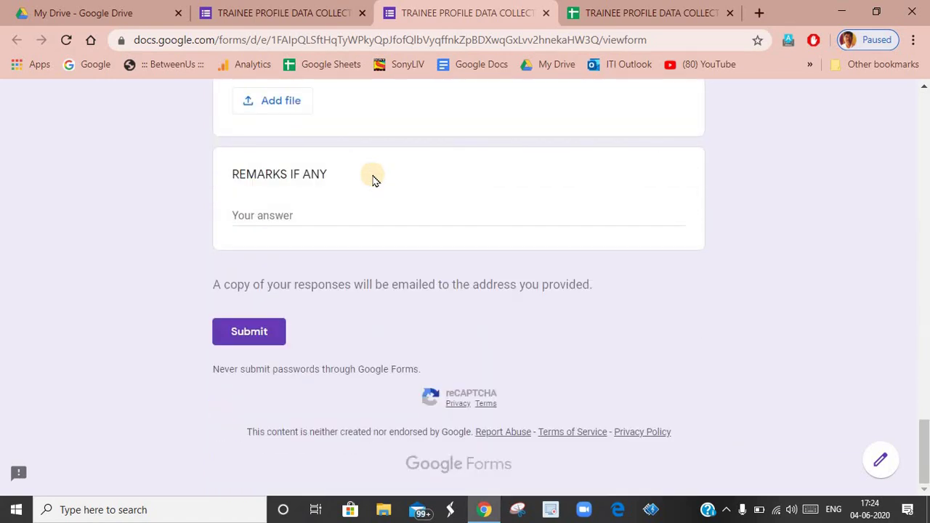
scroll(373, 180, "up", 15)
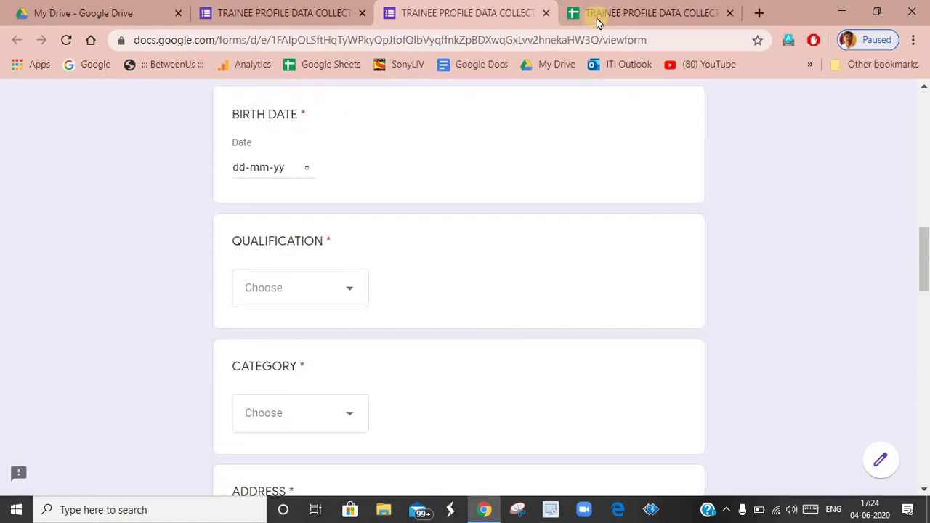
Switch to the linked responses spreadsheet, dismiss the cell edit history tip, and check the column headings
left_click(601, 20)
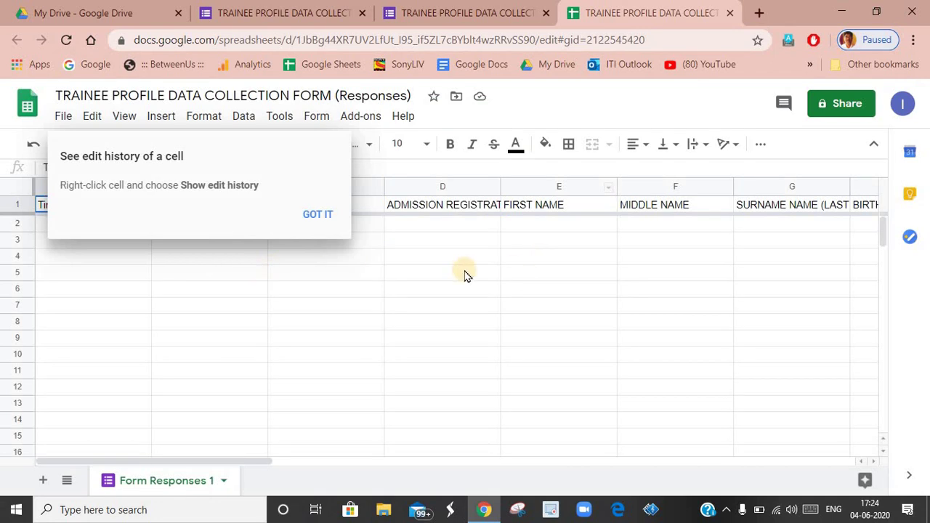
left_click(328, 219)
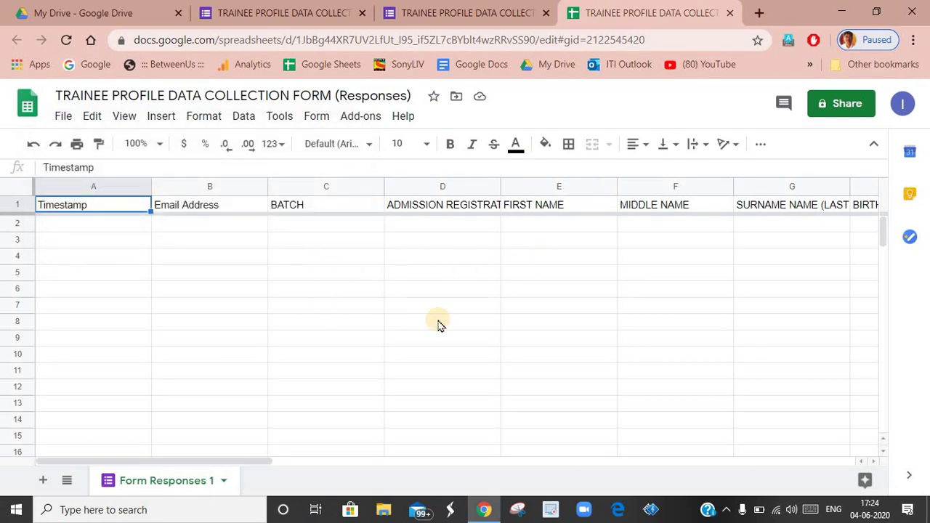
Go back to the form editor and review the questions down to REMARKS IF ANY
left_click(313, 15)
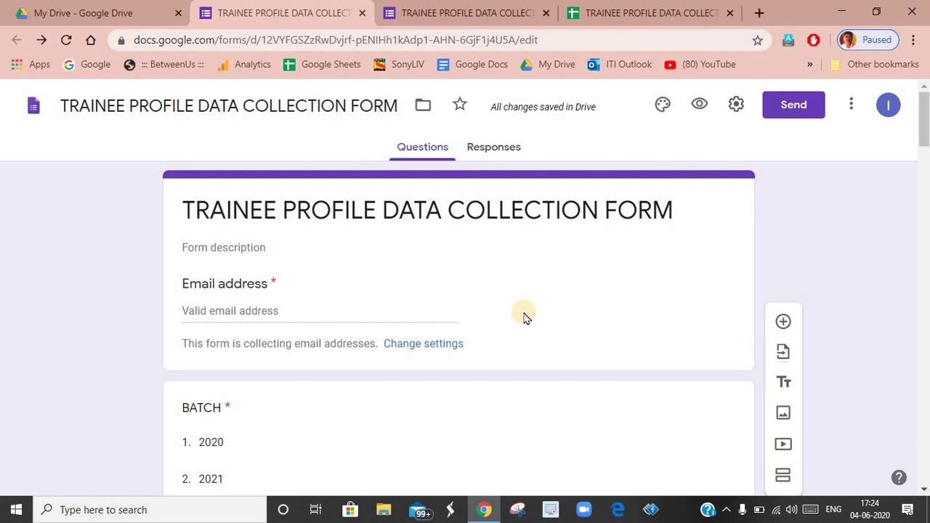
scroll(526, 318, "down", 20)
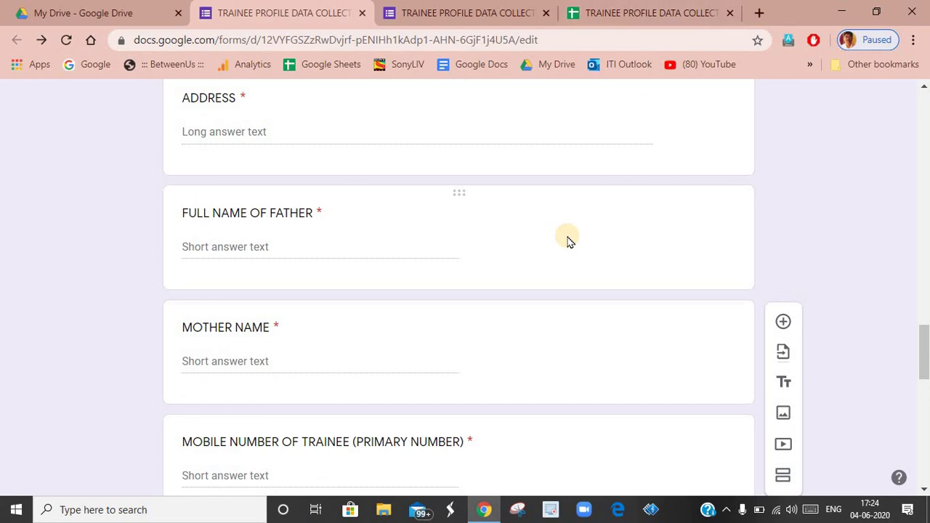
scroll(569, 240, "down", 10)
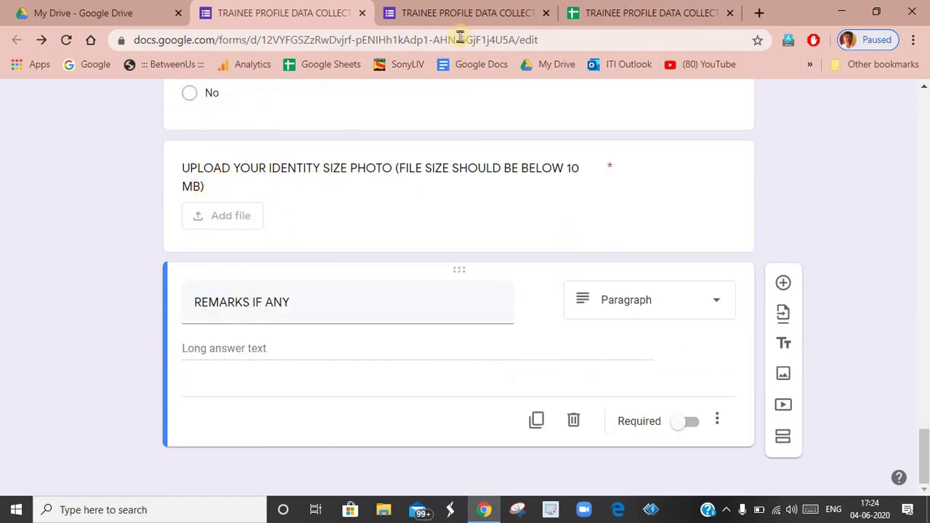
Return to the form preview and examine the file upload dialog of the identity photo question
left_click(465, 13)
scroll(403, 365, "down", 15)
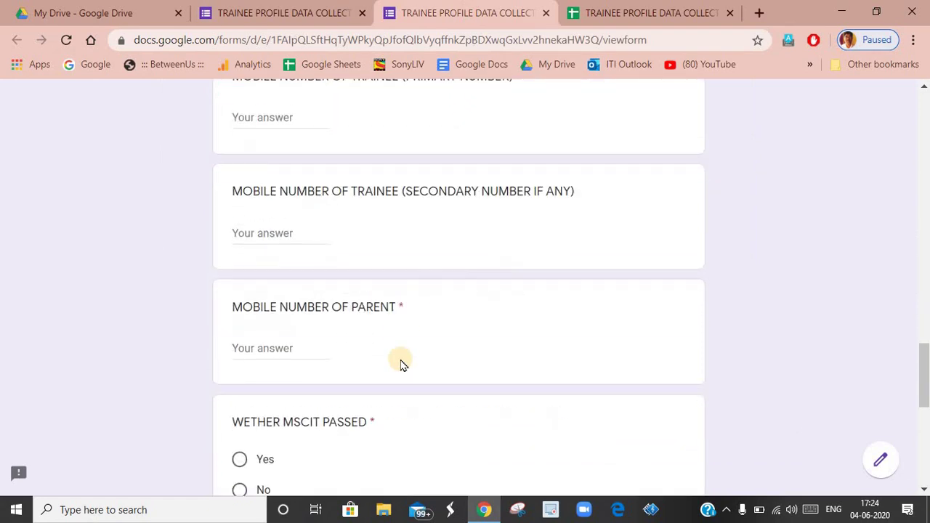
scroll(402, 363, "up", 3)
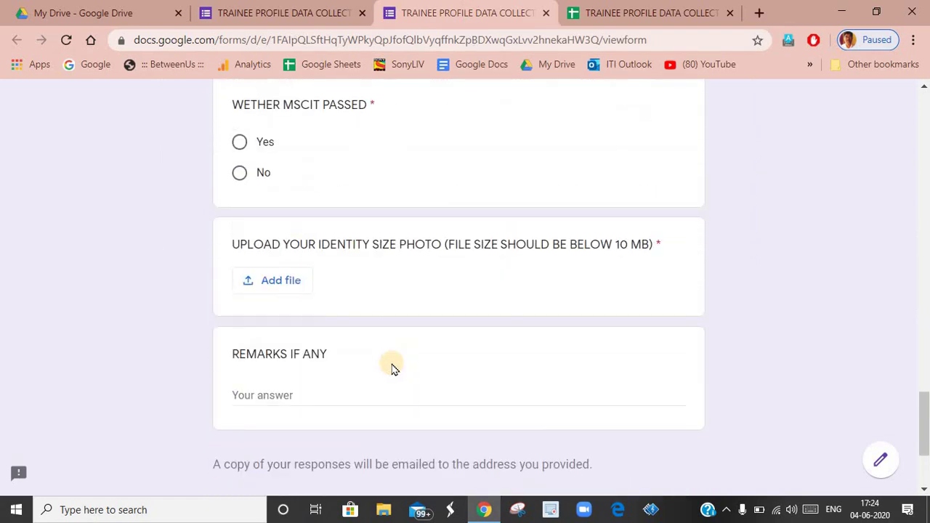
left_click(284, 286)
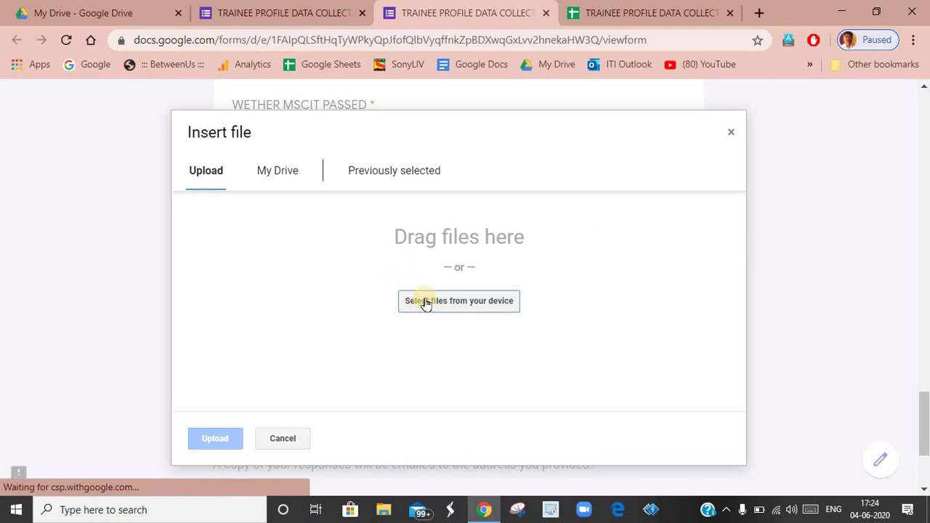
left_click(731, 134)
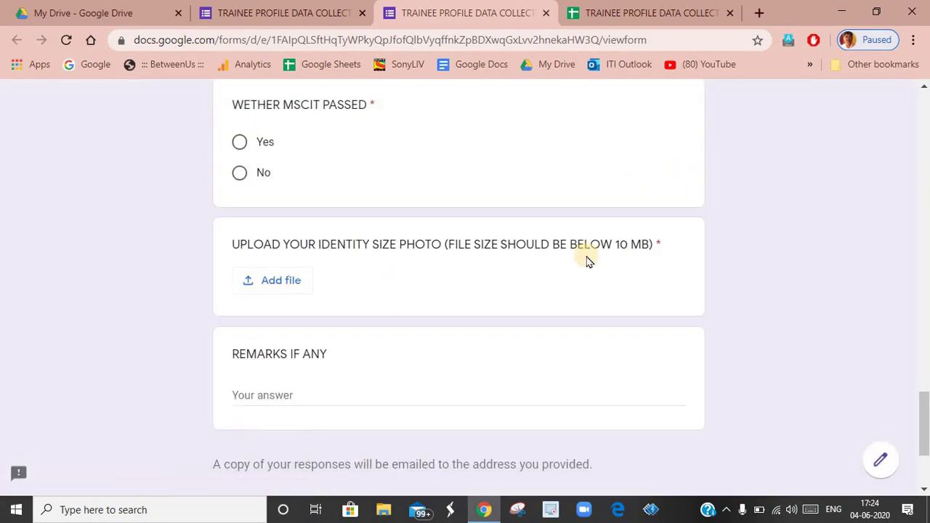
left_click(247, 280)
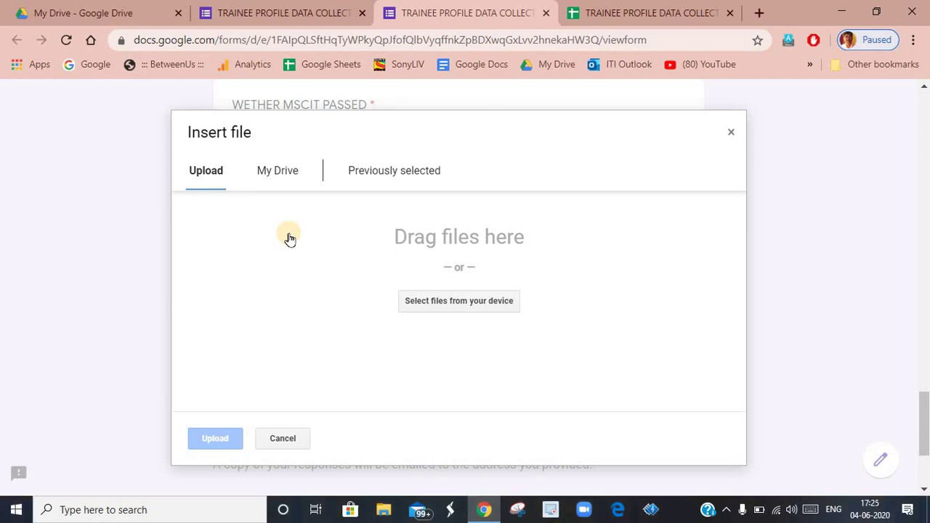
Close the file upload dialog without adding a file and look back through the preview up to the form title
left_click(734, 138)
scroll(785, 228, "up", 10)
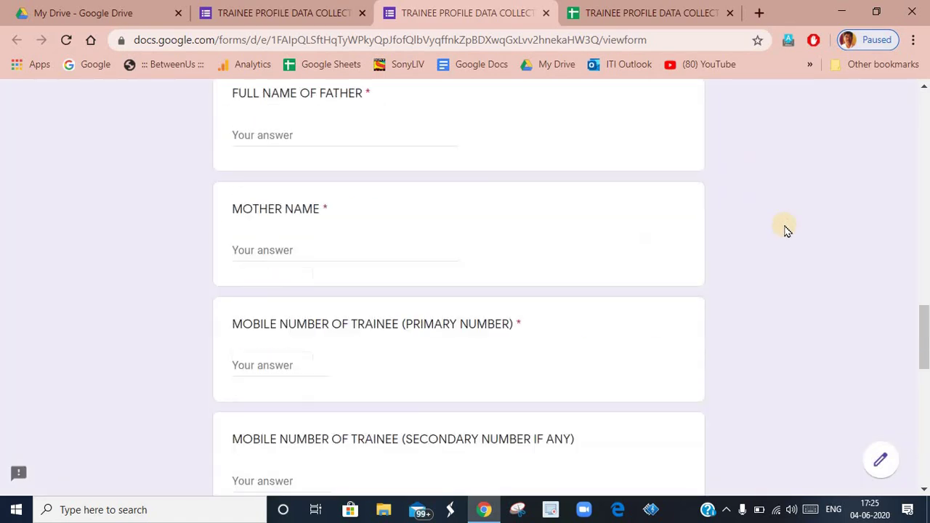
scroll(785, 228, "up", 5)
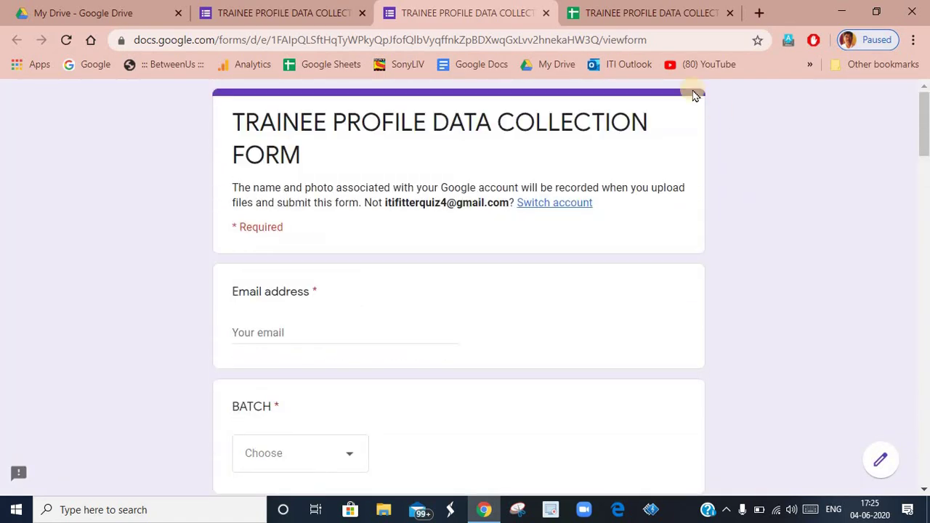
Review the linked responses spreadsheet, the files in My Drive, the form editor and the form preview in turn
left_click(650, 14)
left_click(94, 11)
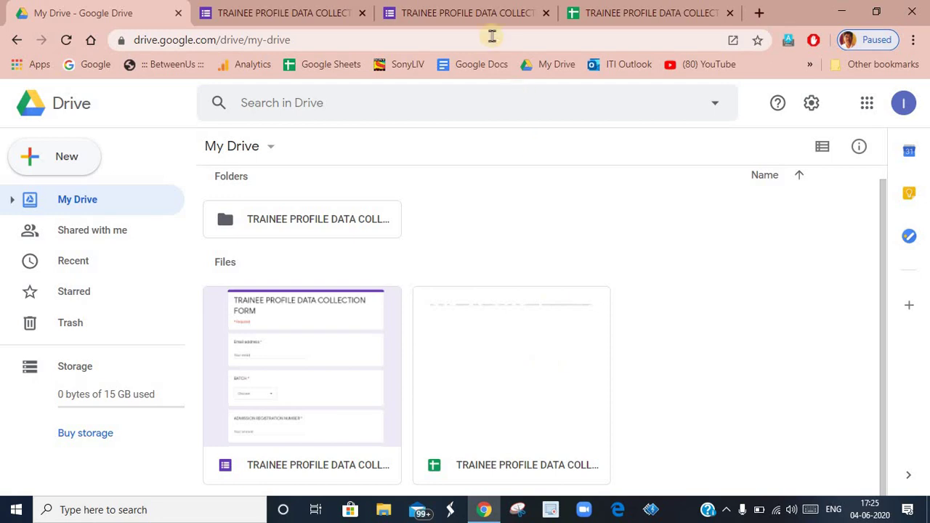
left_click(327, 12)
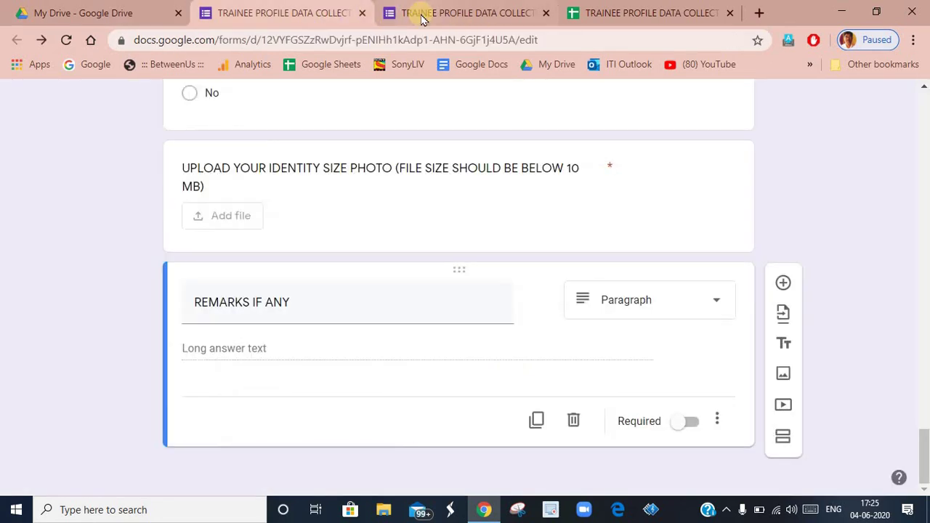
left_click(421, 14)
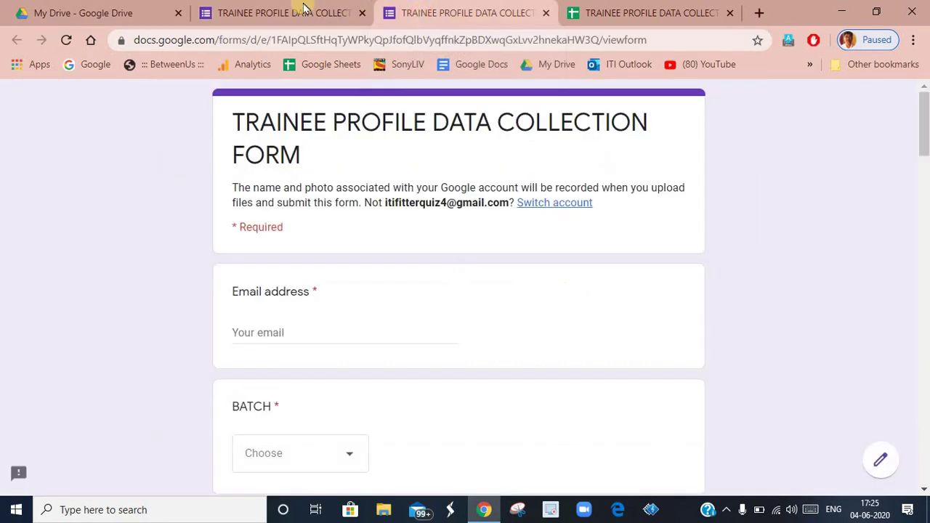
Return to the form editor, generate a shortened URL for sending the form by link, and copy it
left_click(301, 12)
scroll(550, 323, "up", 10)
scroll(550, 323, "up", 15)
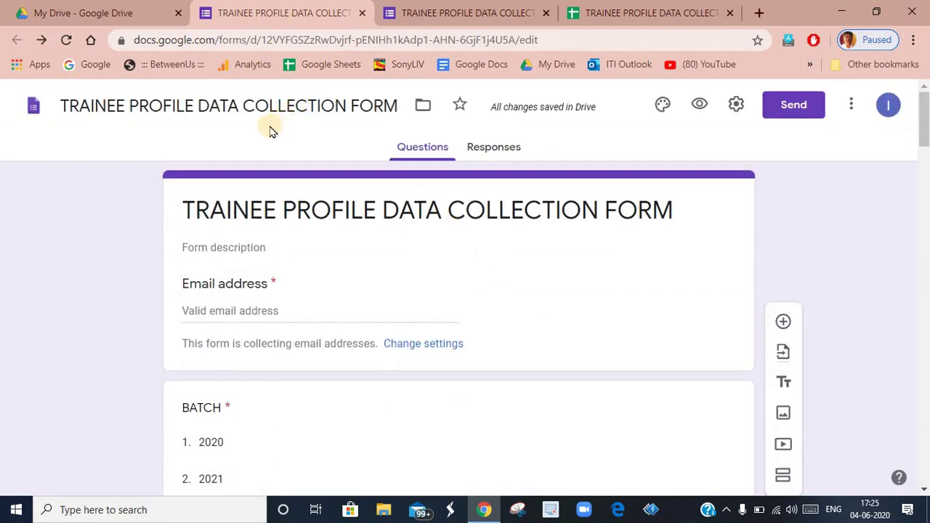
left_click(791, 107)
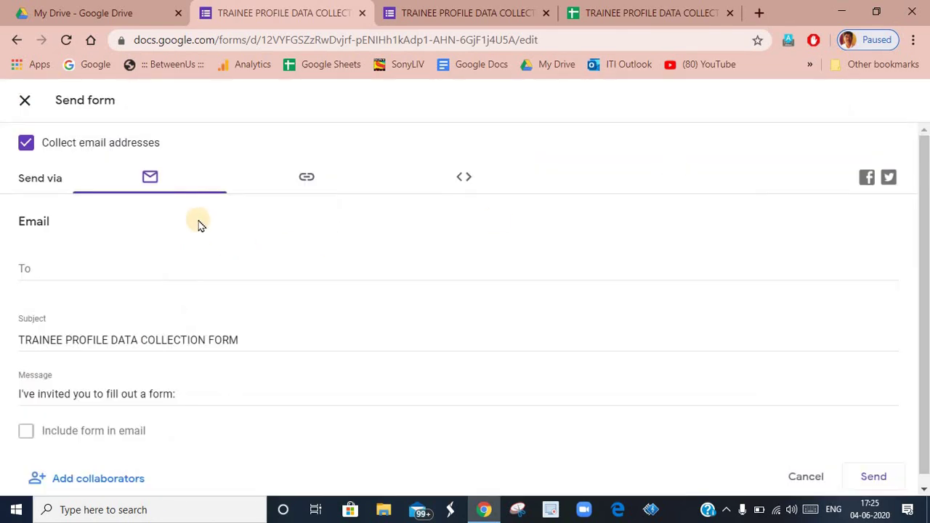
left_click(305, 180)
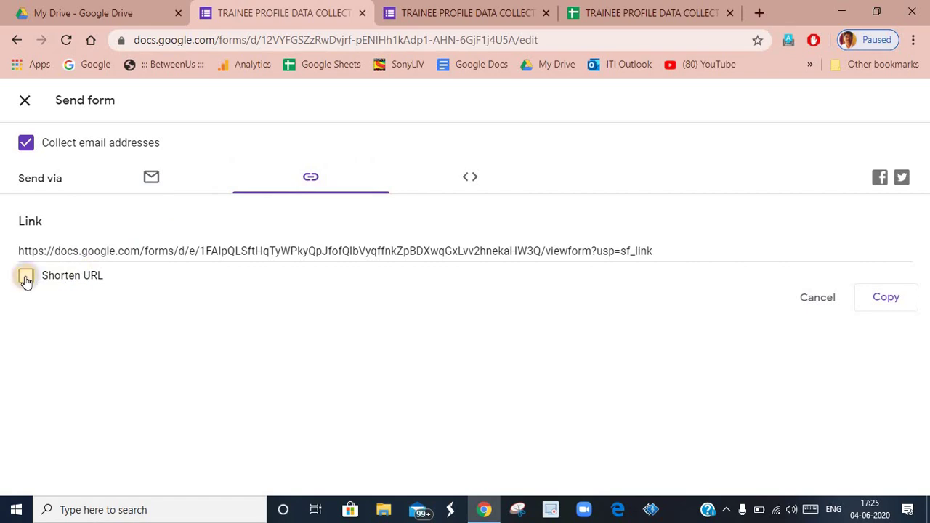
left_click(26, 278)
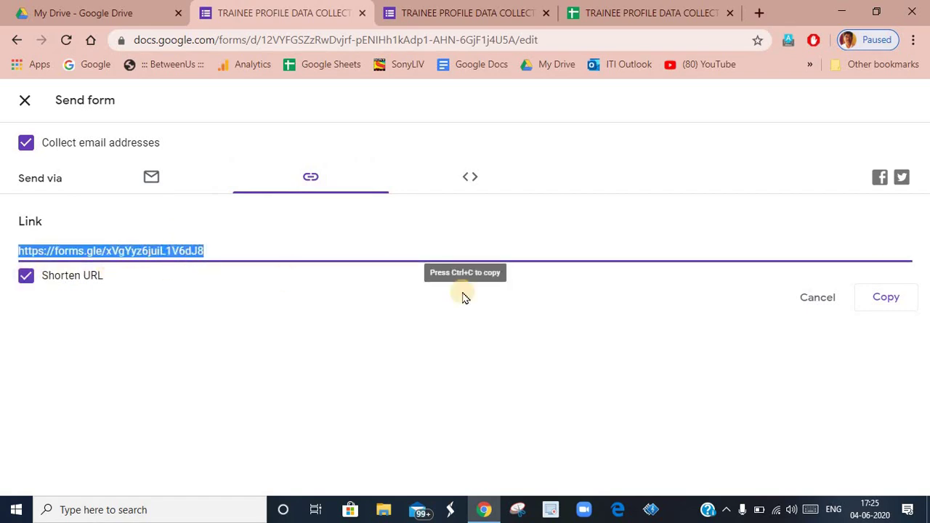
left_click(877, 307)
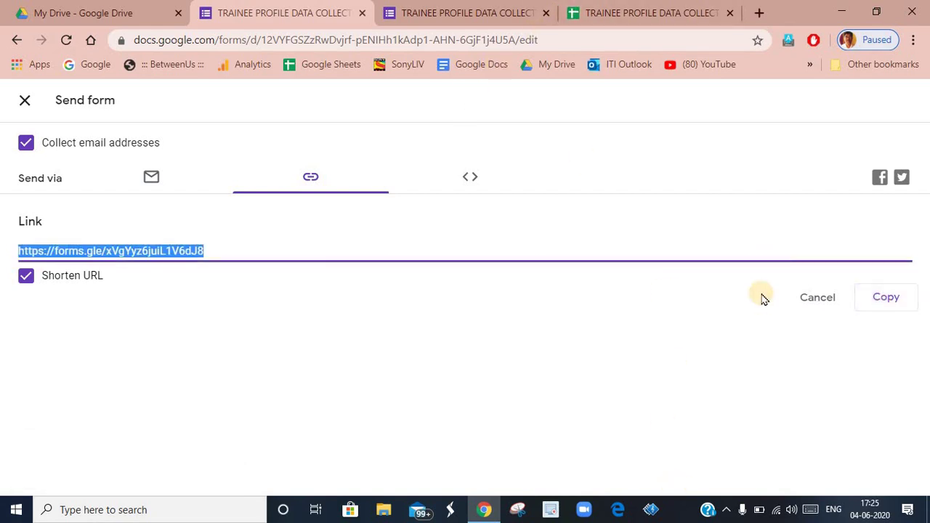
Examine the email sending options with recipient, subject and message, and leave the Send form dialog without sending
left_click(145, 180)
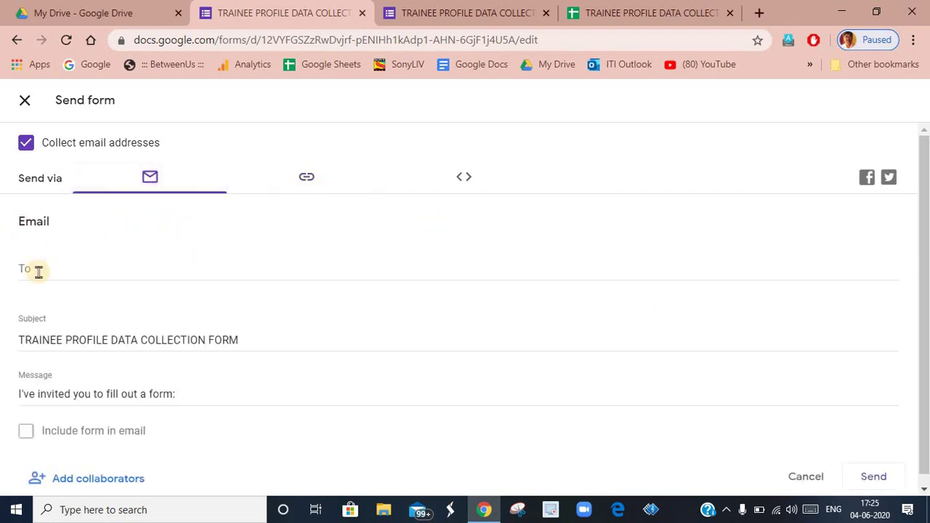
left_click(39, 271)
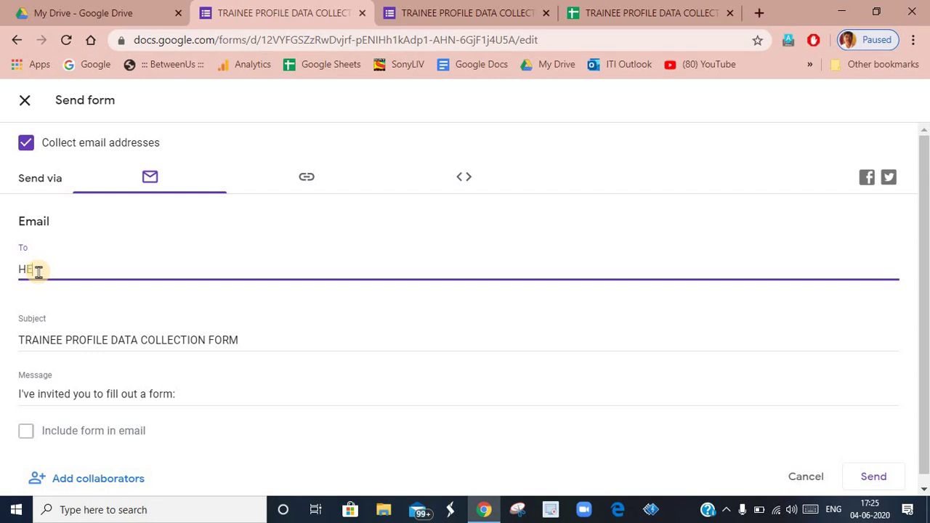
scroll(145, 422, "down", 1)
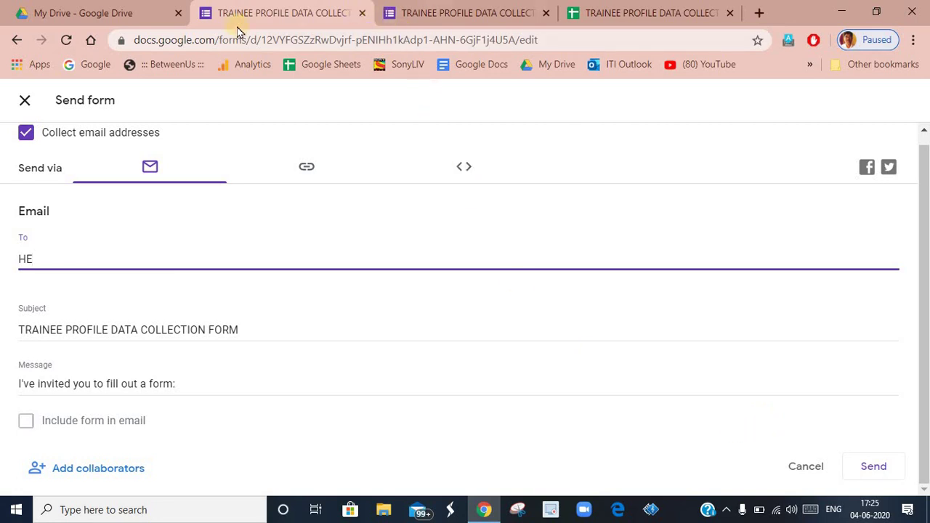
left_click(24, 45)
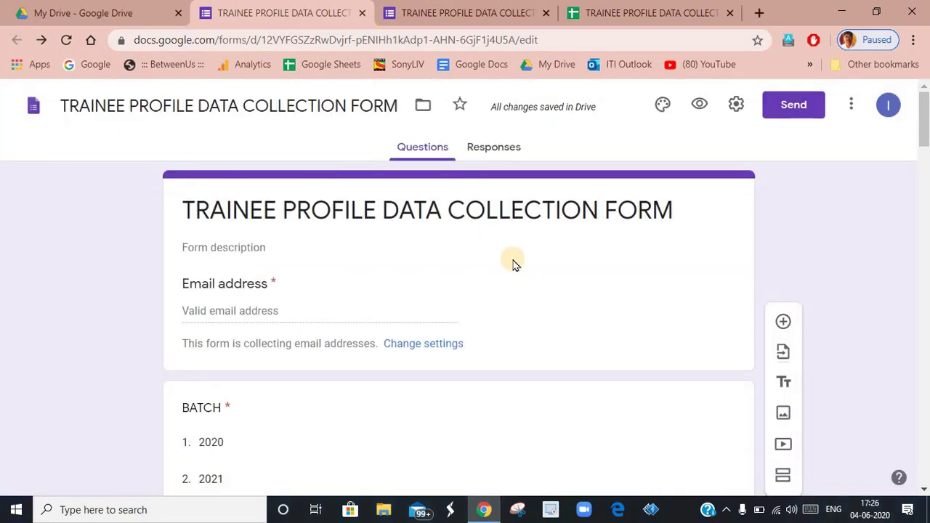